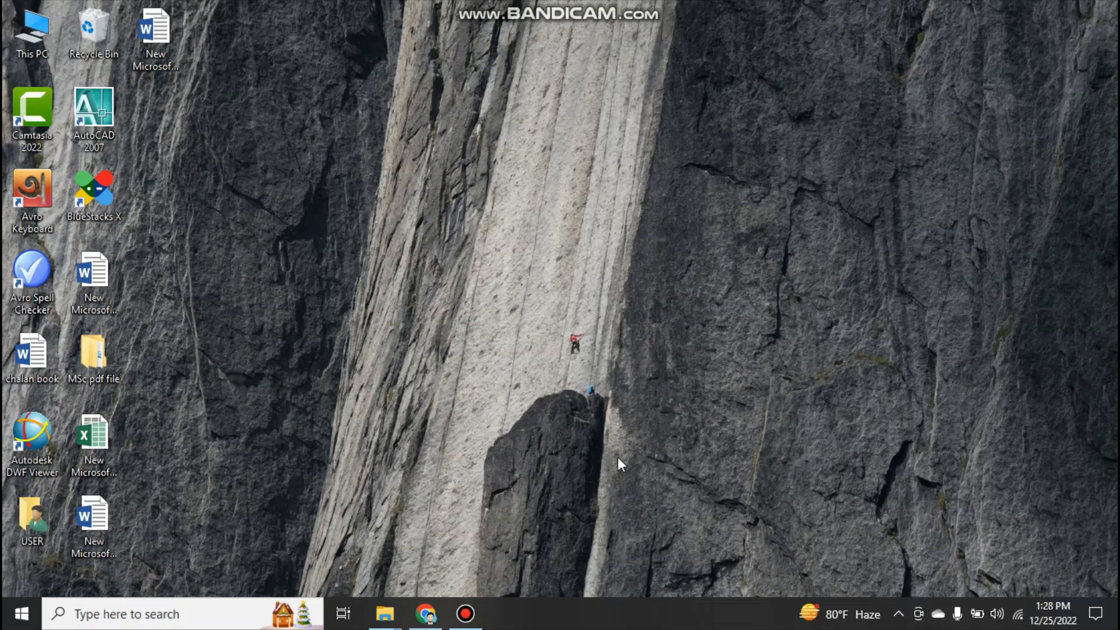
In Chrome, search for "windows 10 iso file download" and open Microsoft's Windows 10 disc image download page
click(426, 619)
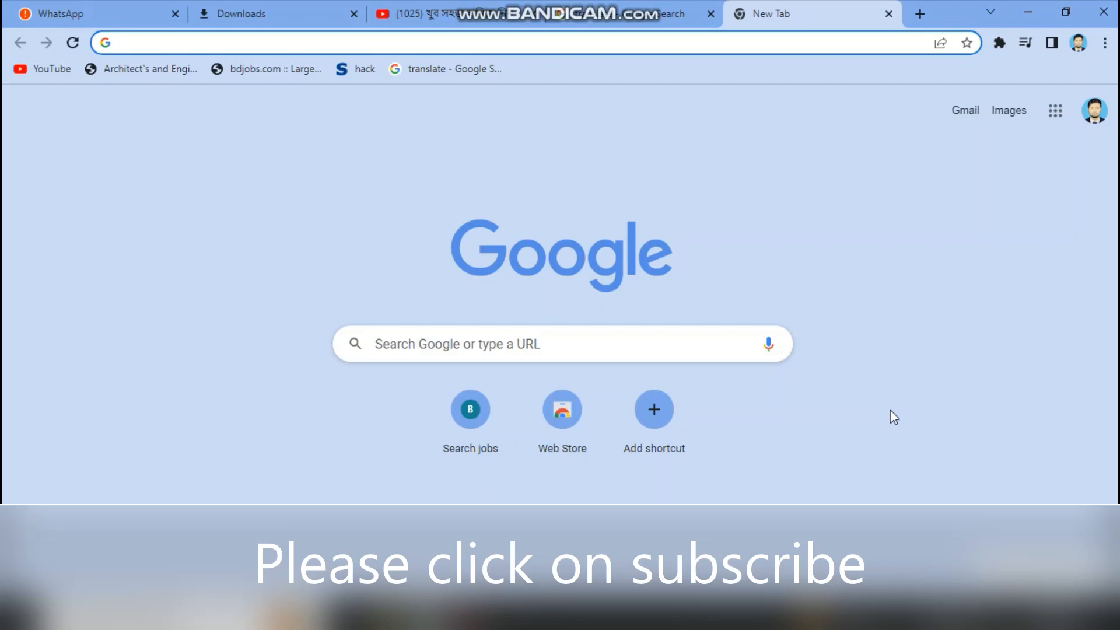
click(372, 46)
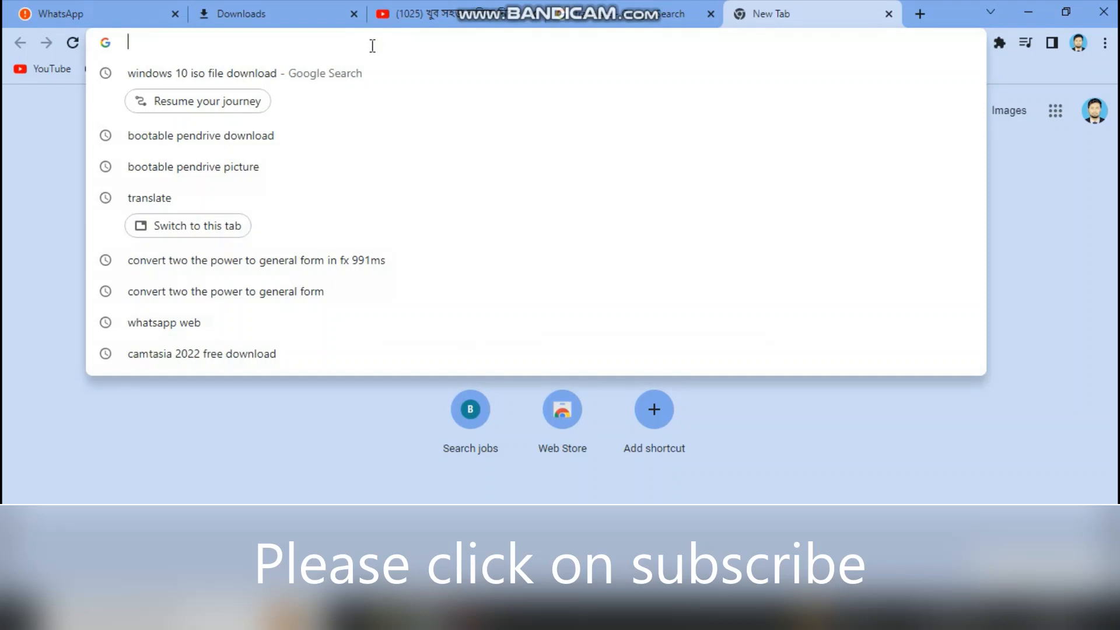
click(337, 75)
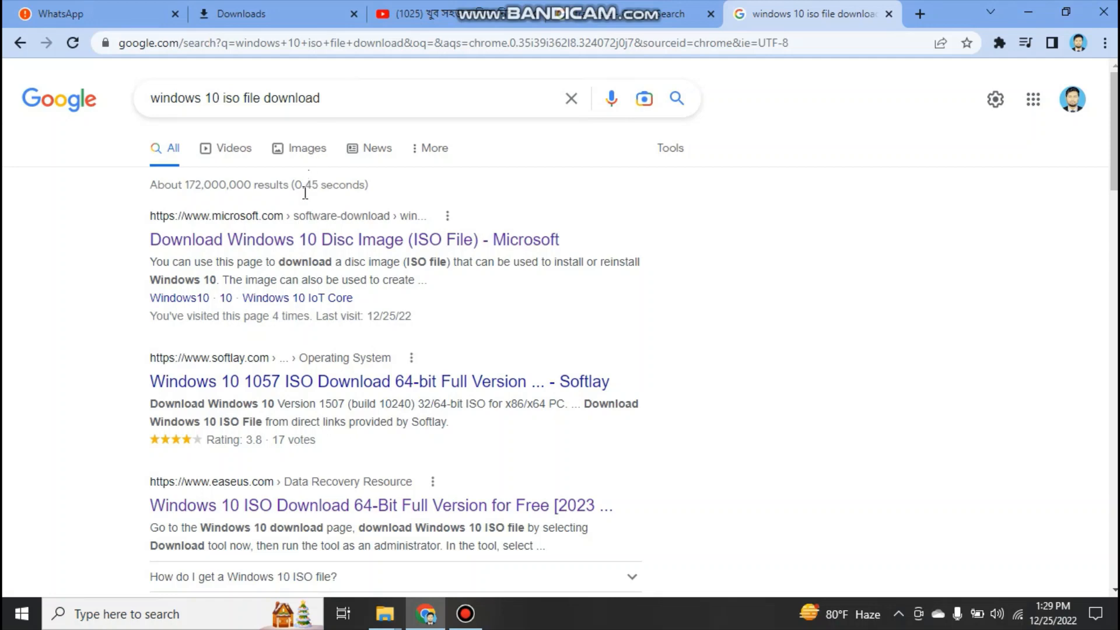
click(301, 243)
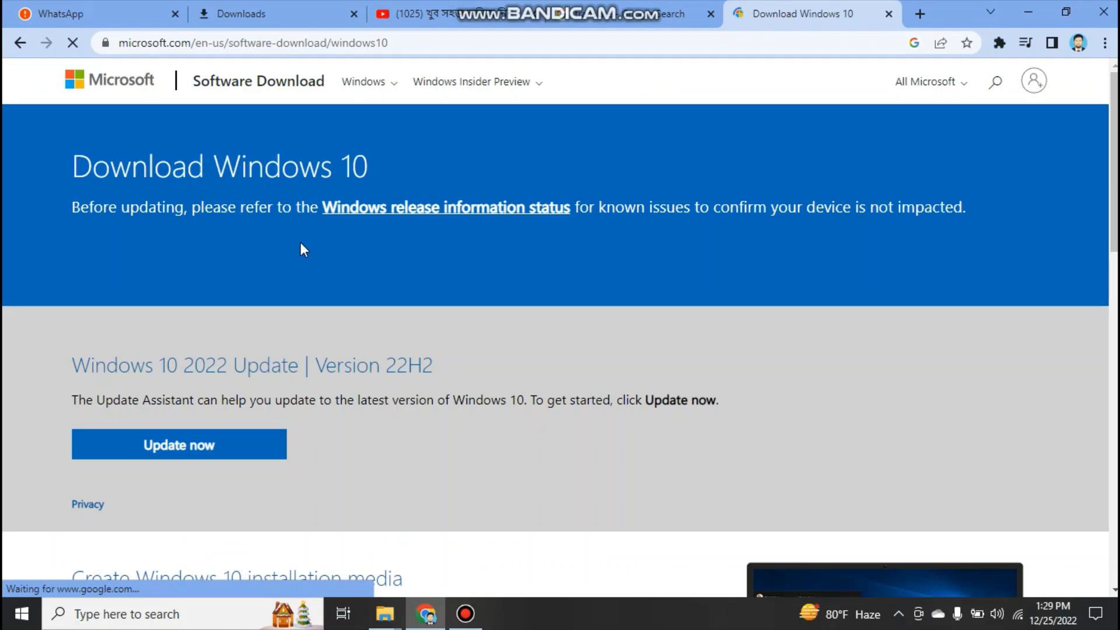
Download the Windows 10 media creation tool and show the downloaded file in its folder
scroll(300, 242, down, 1)
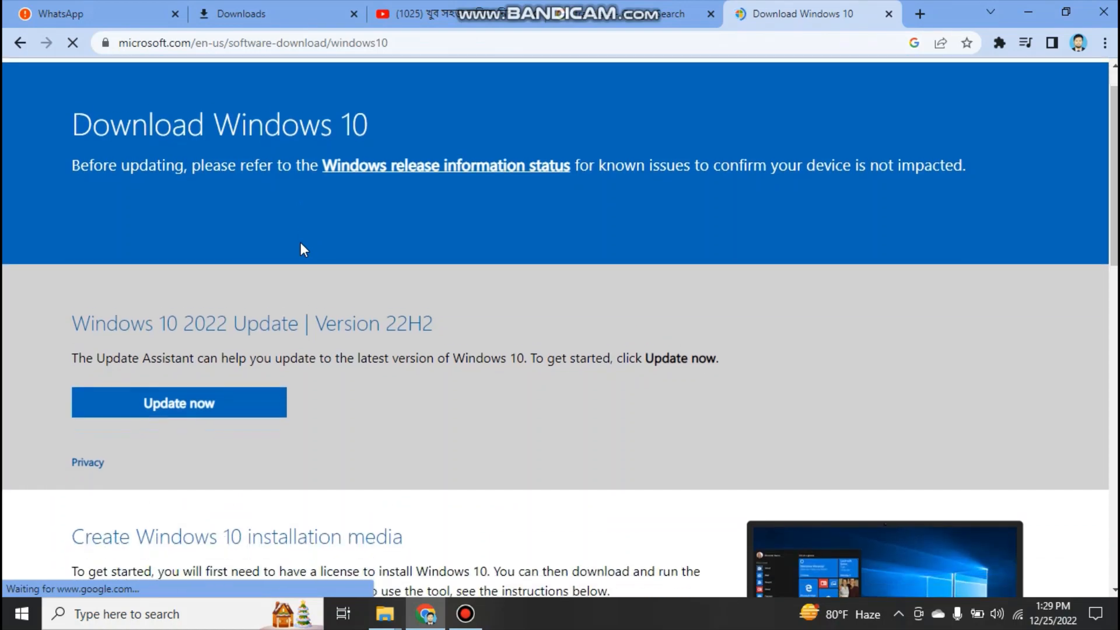
scroll(301, 245, down, 3)
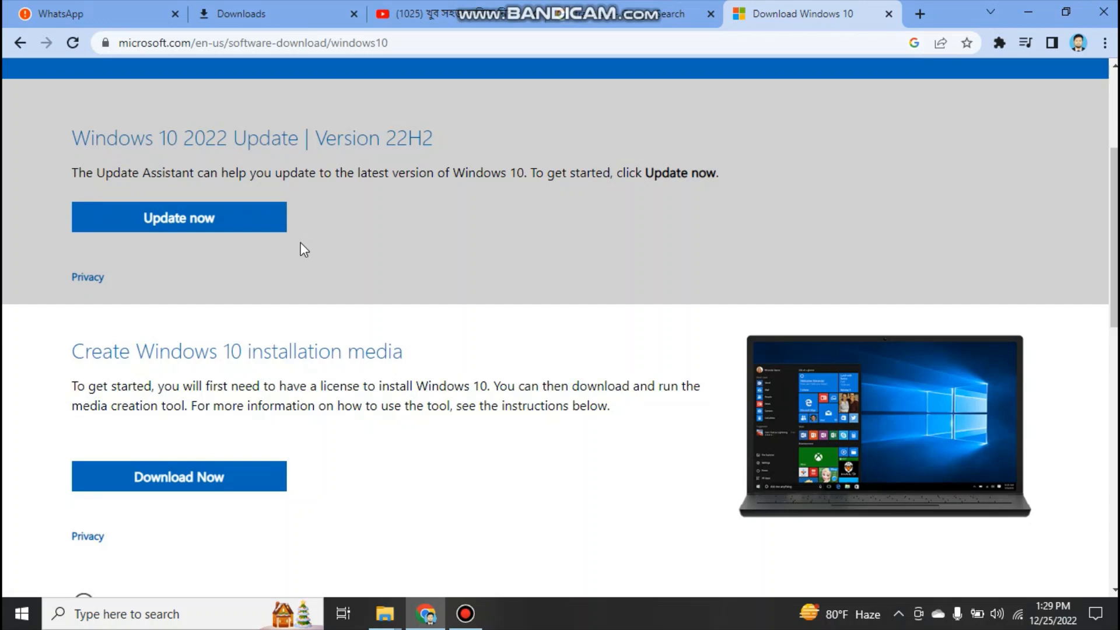
scroll(300, 243, down, 1)
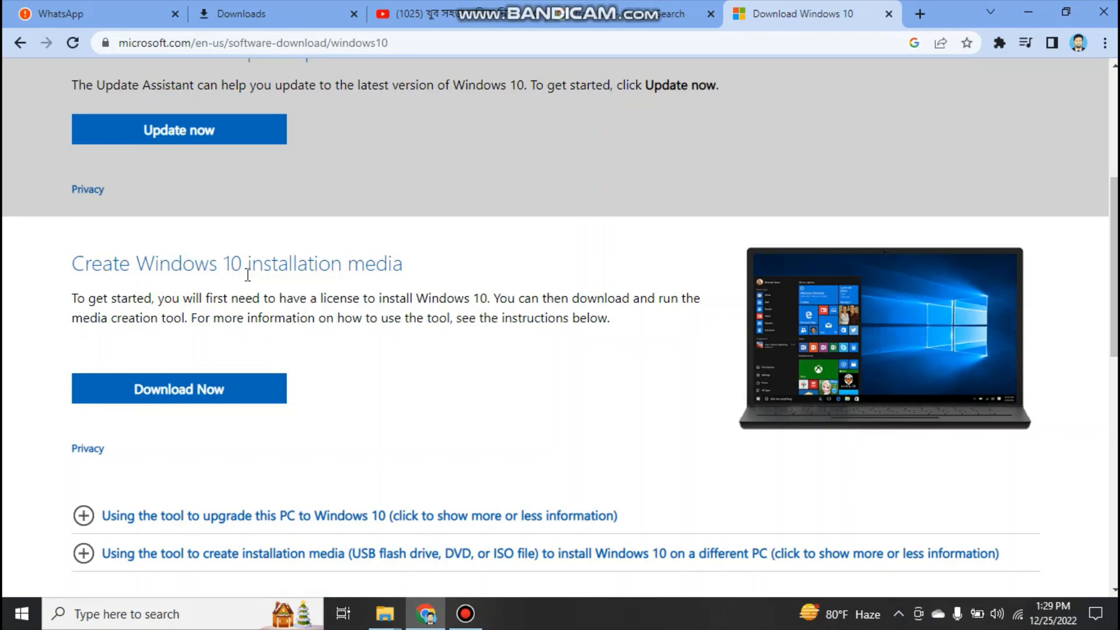
click(193, 400)
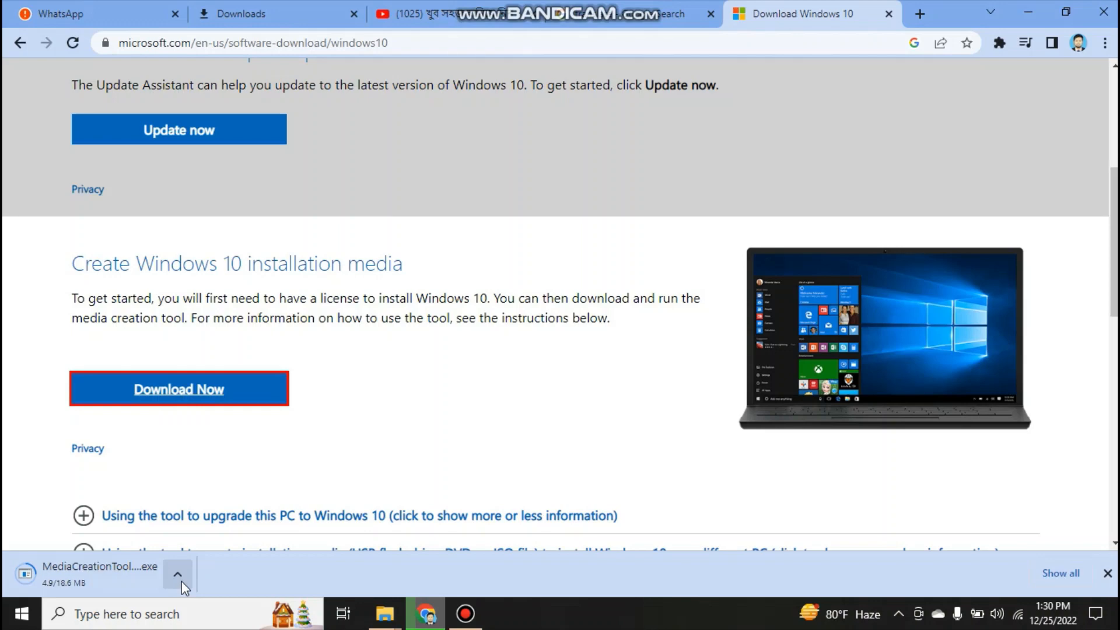
click(180, 580)
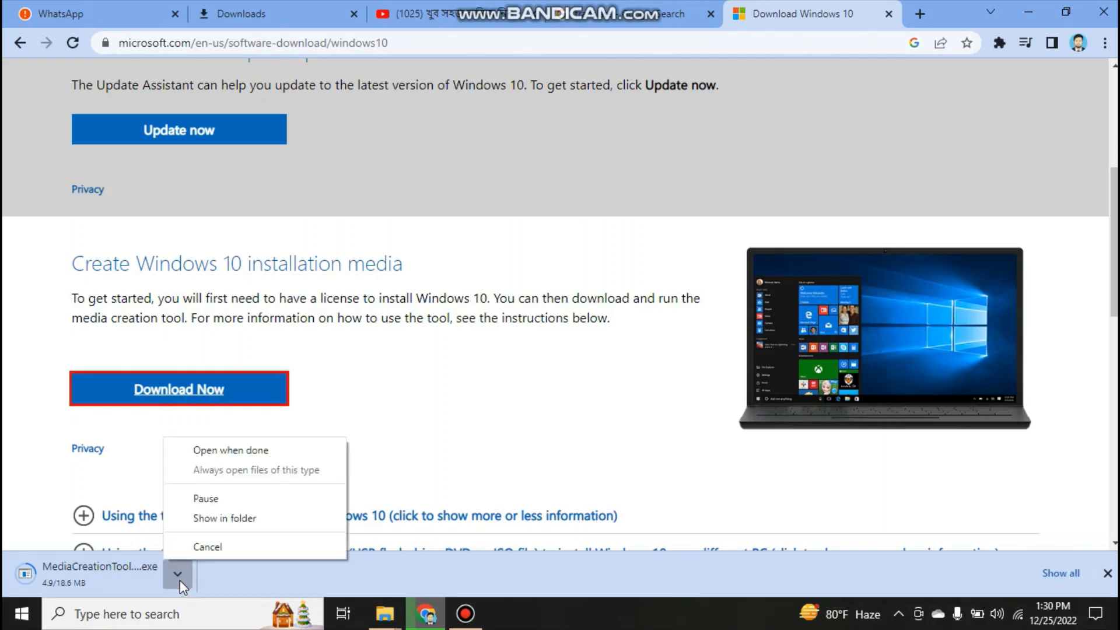
click(226, 520)
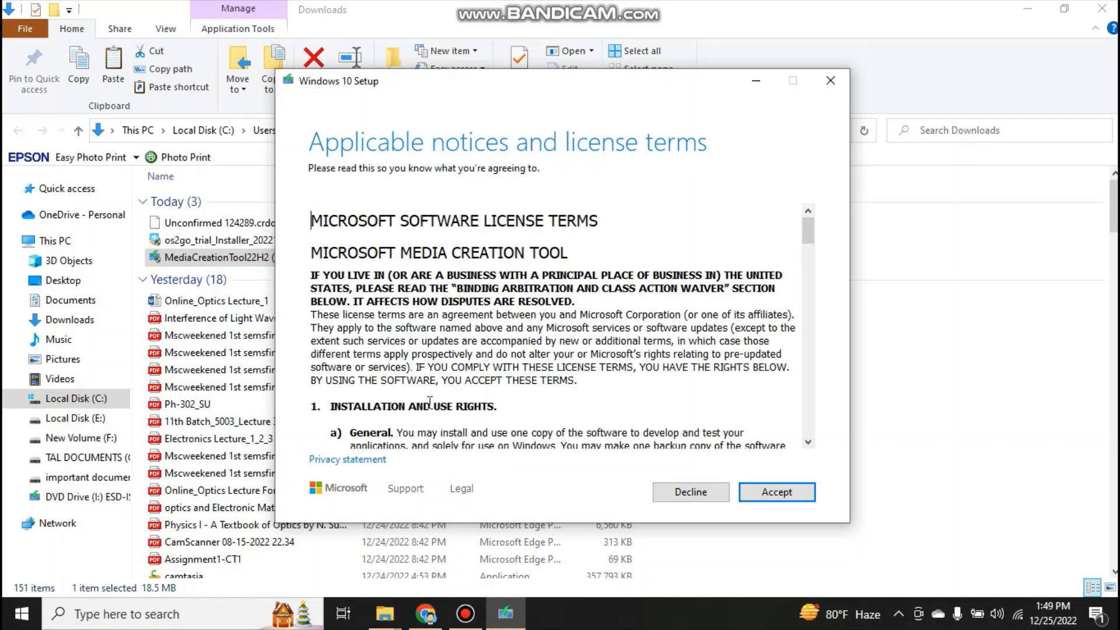
Accept the license terms in Windows 10 Setup and choose to create installation media for another PC
click(772, 493)
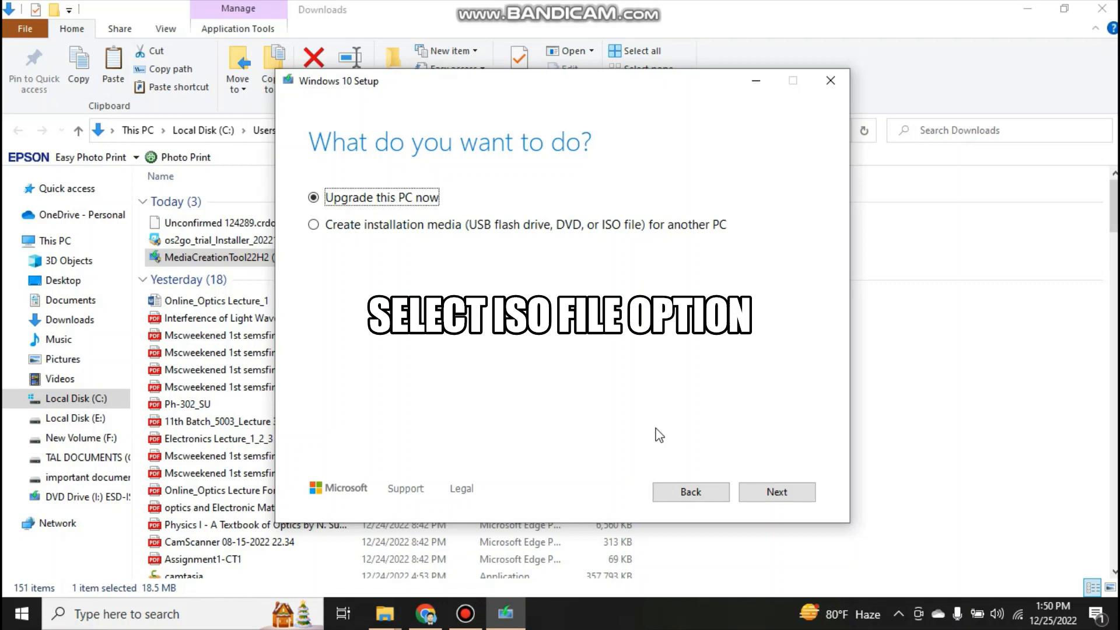
click(422, 233)
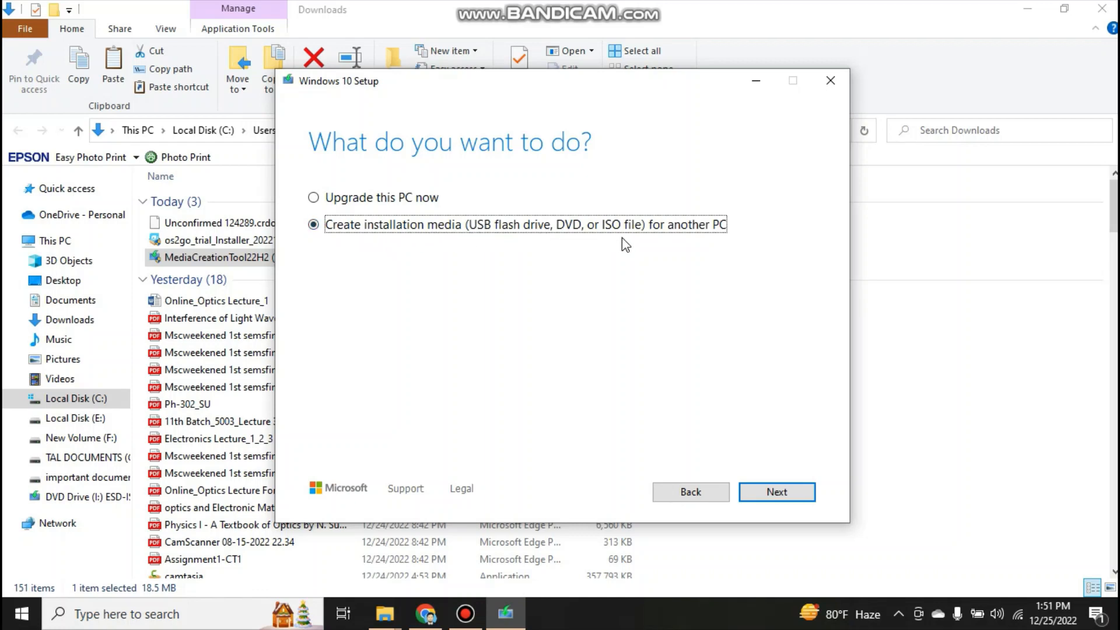
click(780, 488)
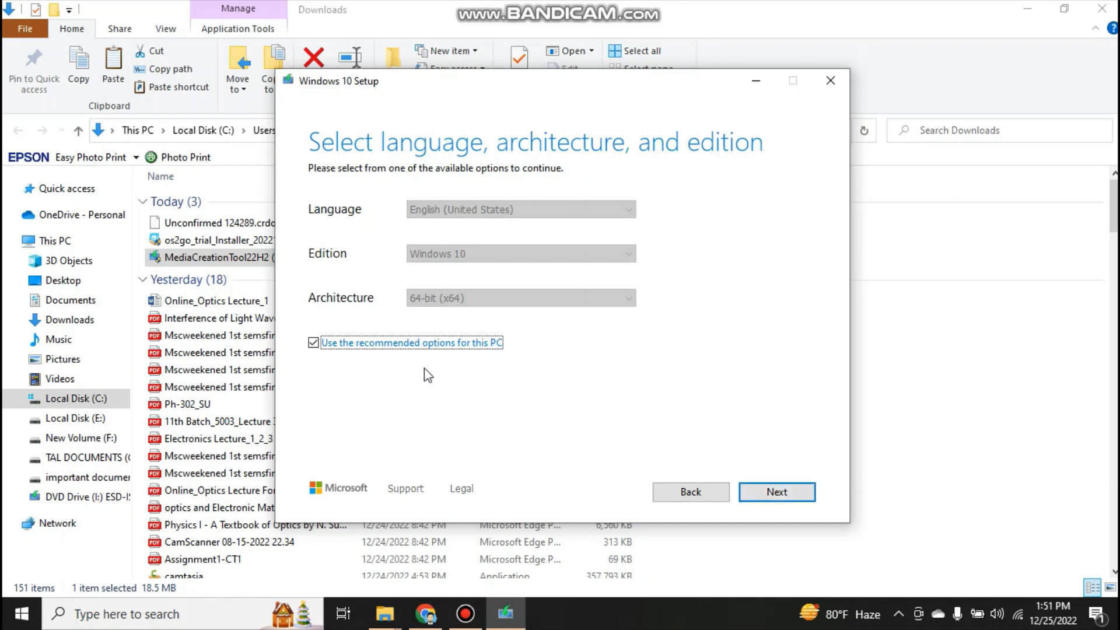
Disable the recommended options for this PC and proceed with English (United States), Windows 10 and 64-bit (x64)
click(313, 344)
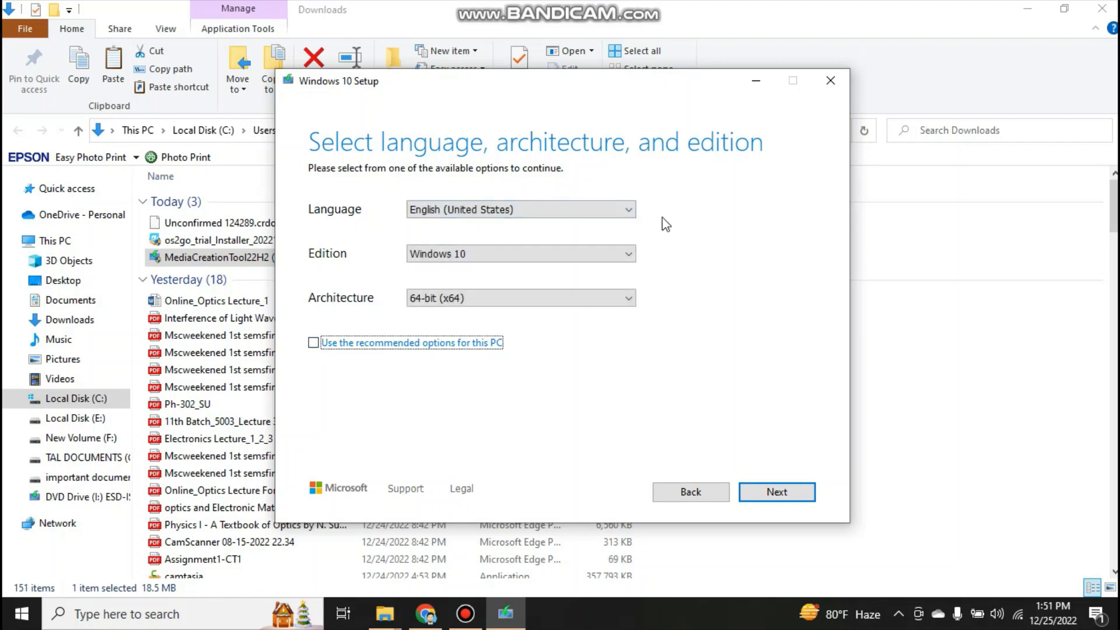
click(627, 213)
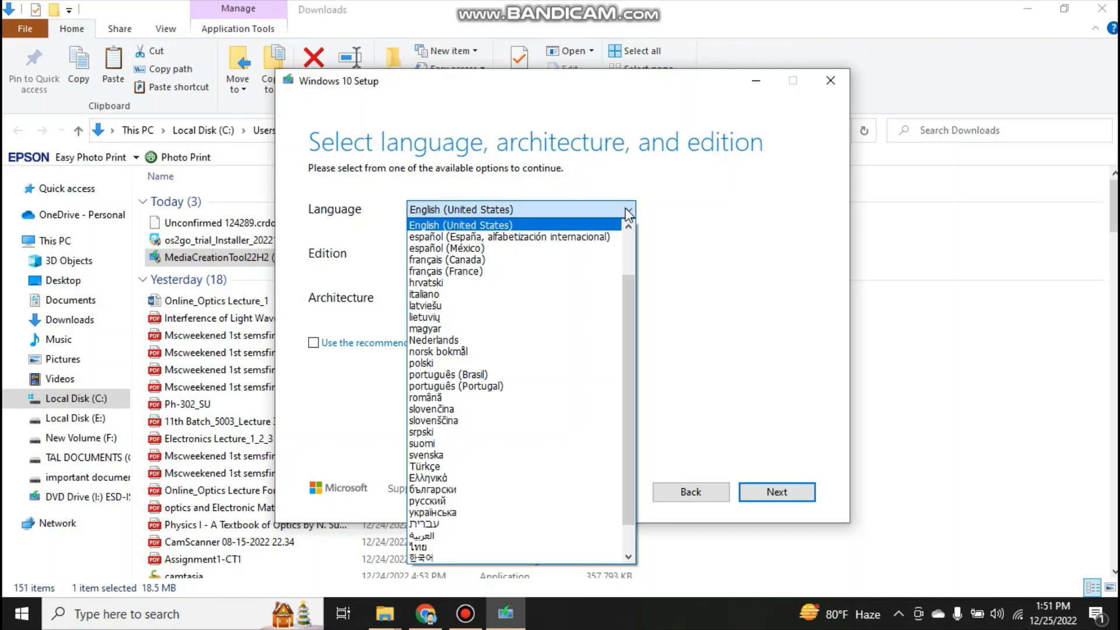
click(628, 213)
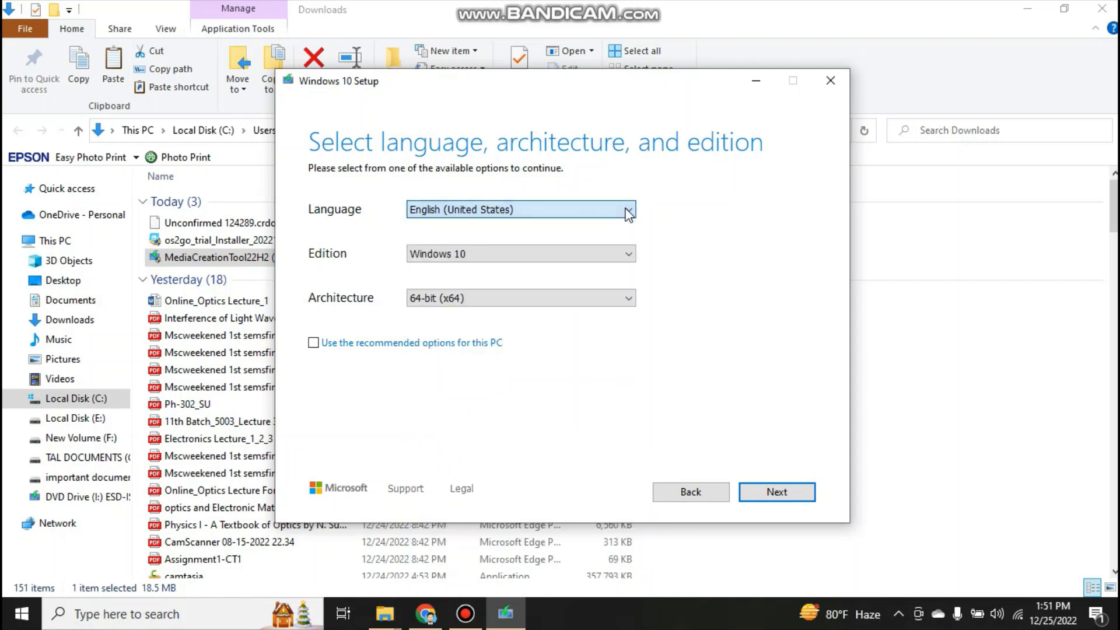
click(587, 303)
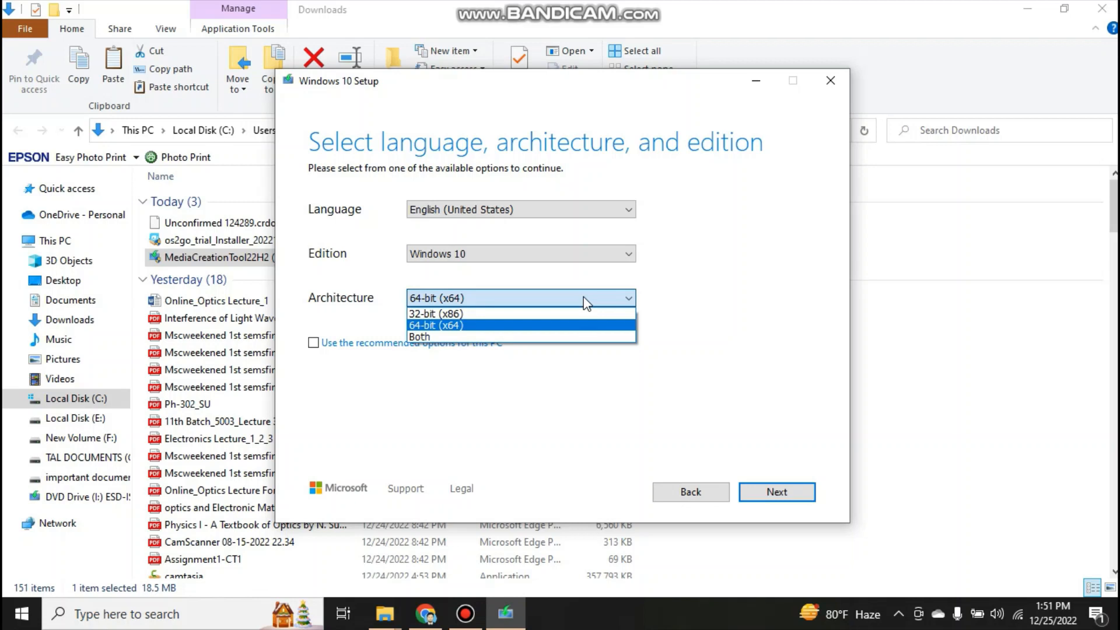
click(586, 303)
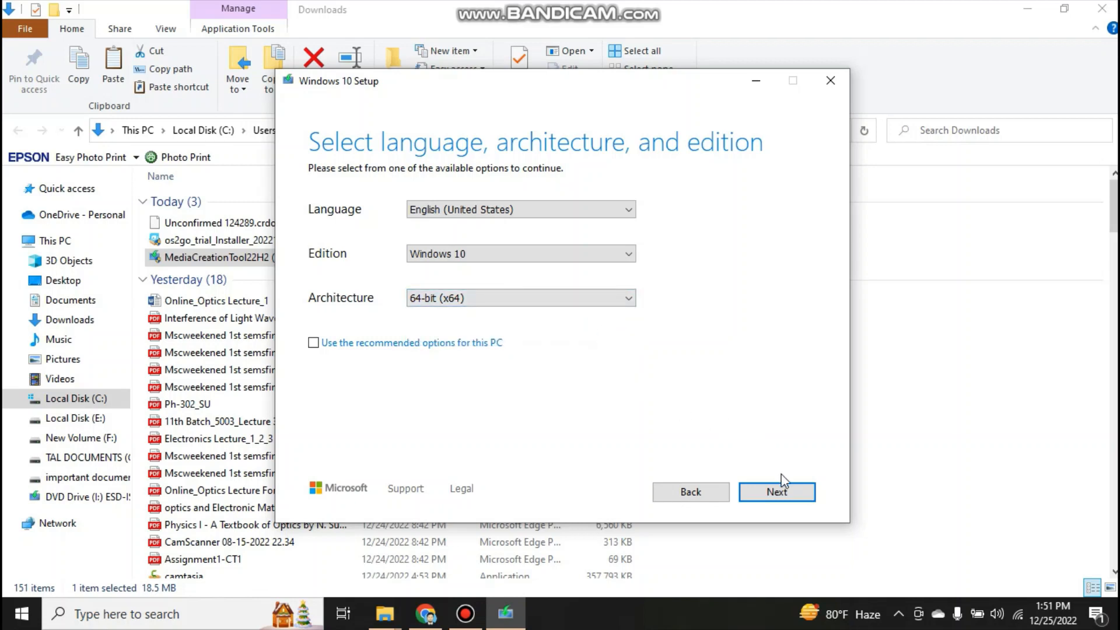
click(783, 494)
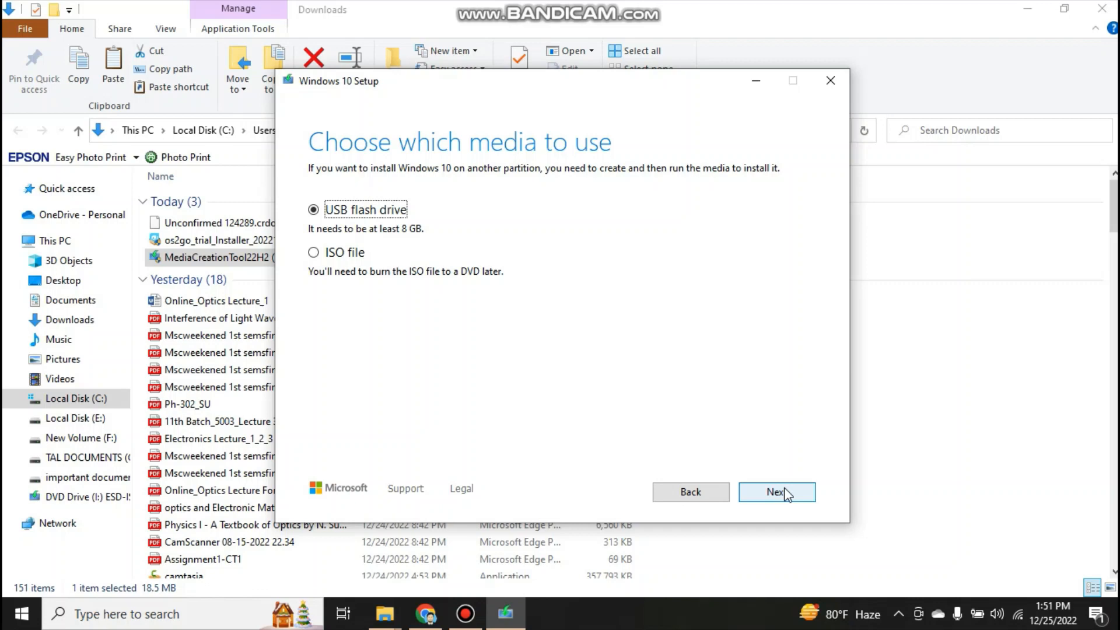
Choose ISO file as the media, select the existing Windows disc image as the save target, and cancel the save dialog
click(352, 253)
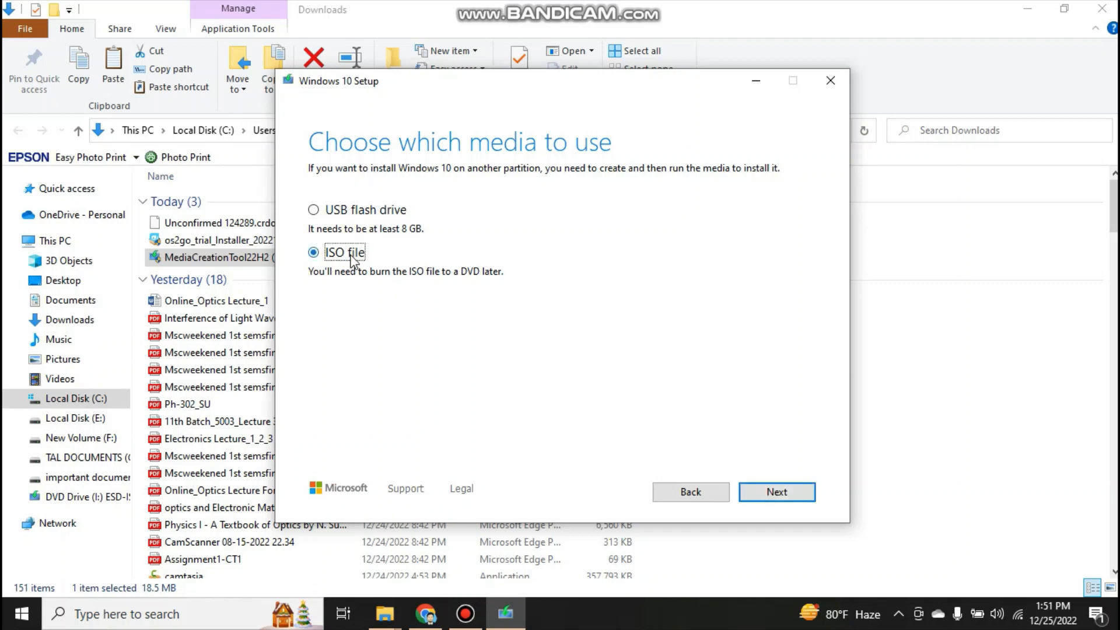
click(779, 491)
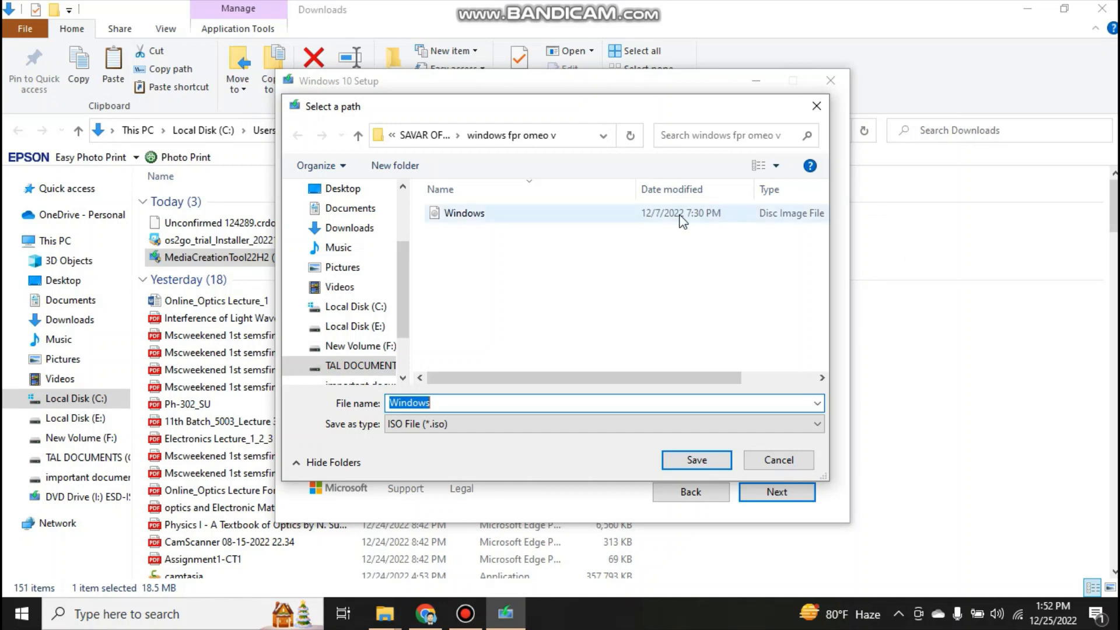
click(593, 216)
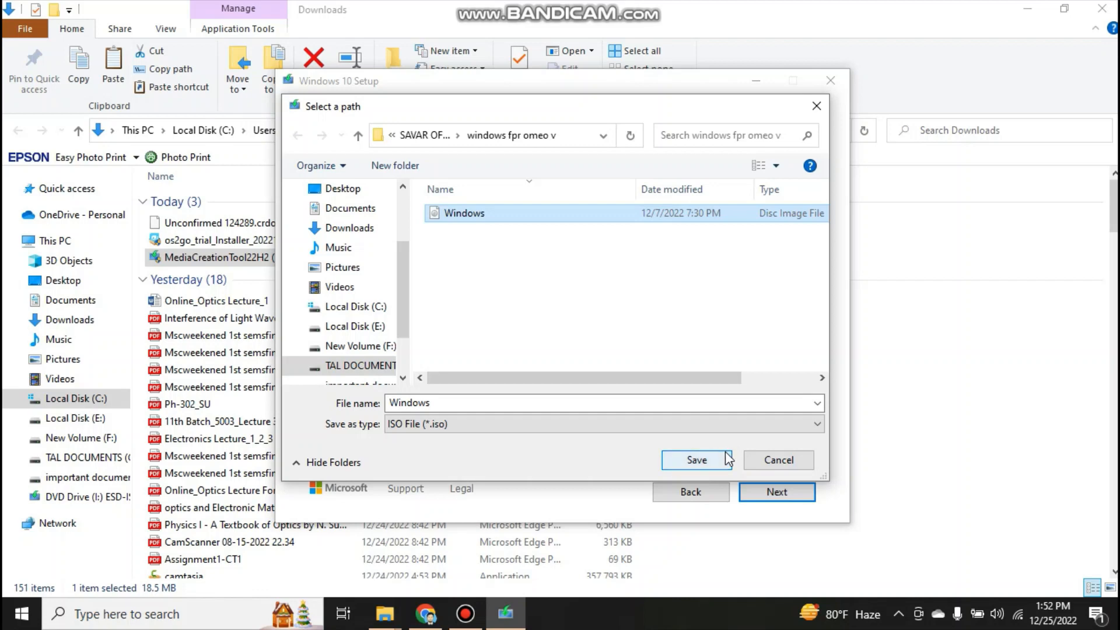
click(762, 463)
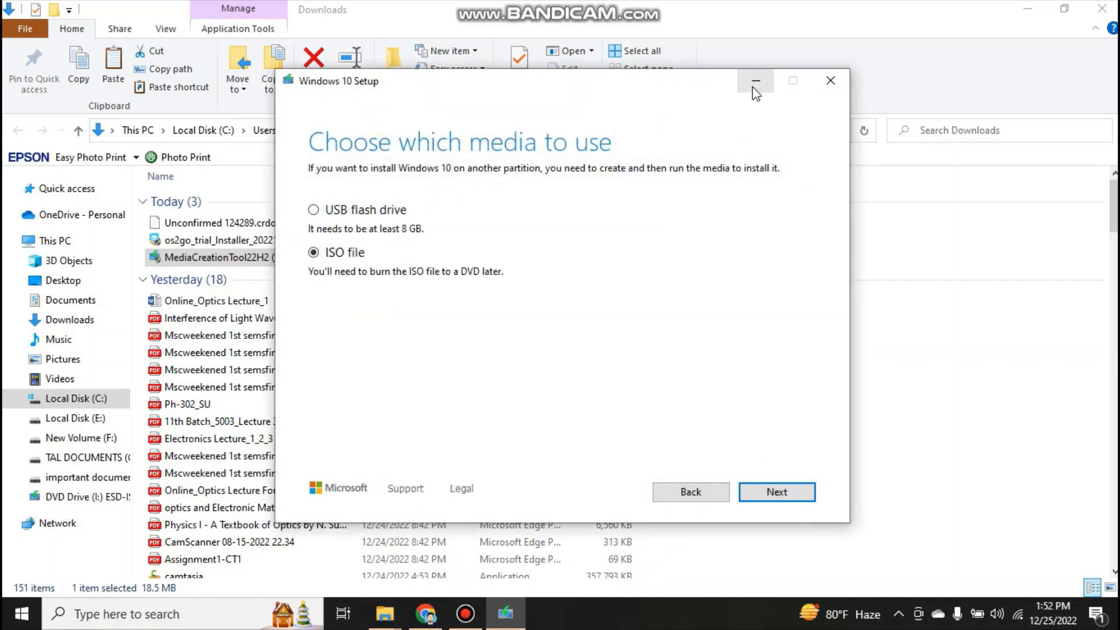
Switch back to Chrome, search for "rufus download" in a new tab and open the rufus.ie site
click(429, 619)
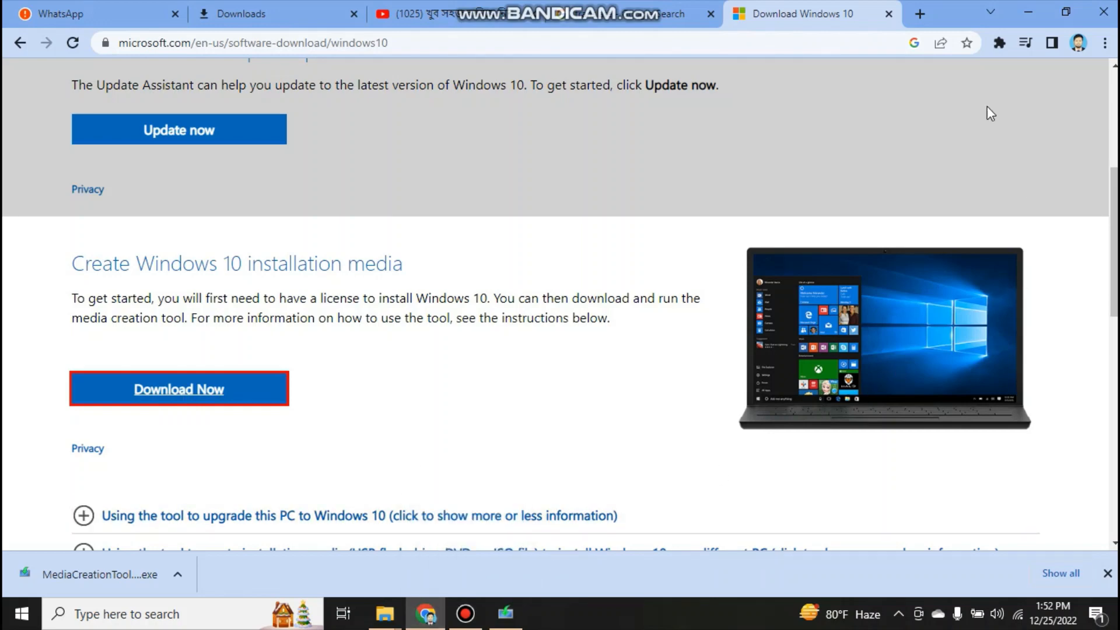
click(920, 15)
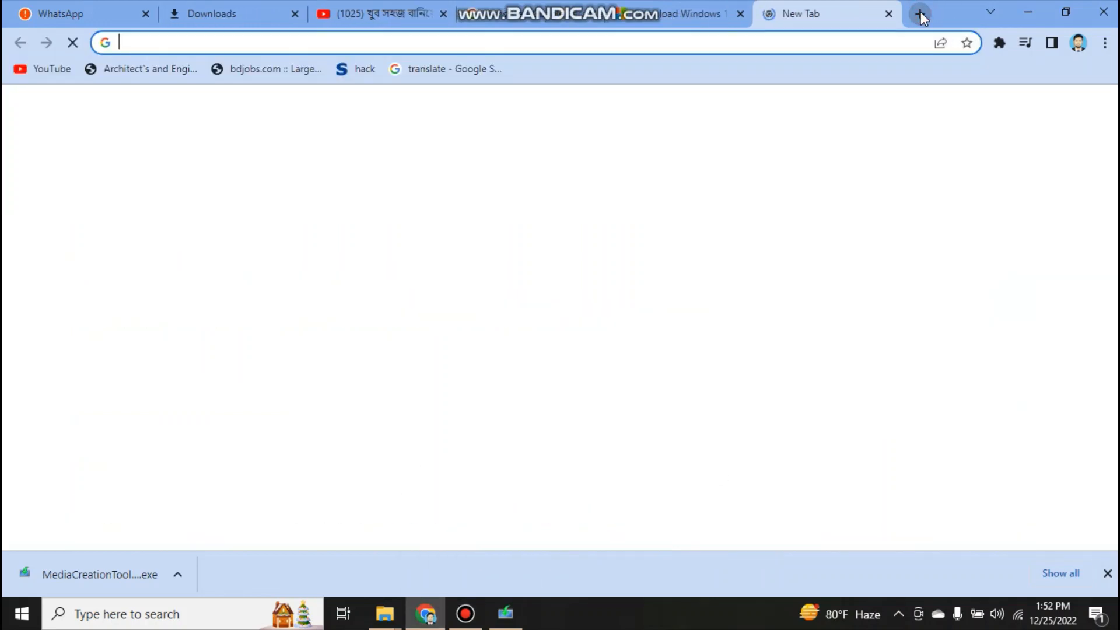
click(840, 37)
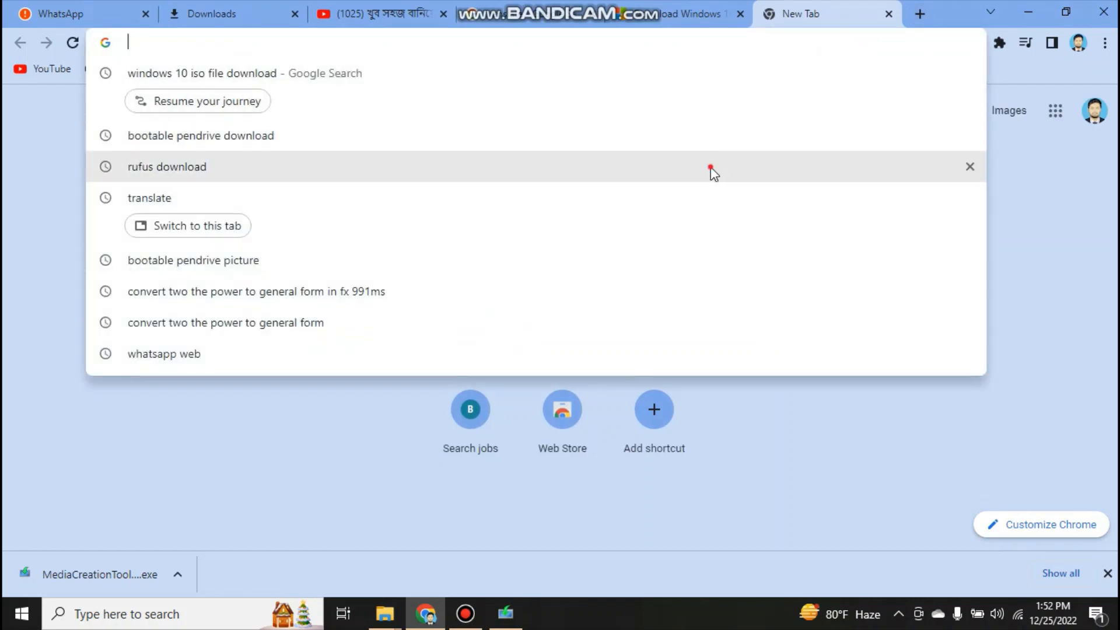
click(710, 167)
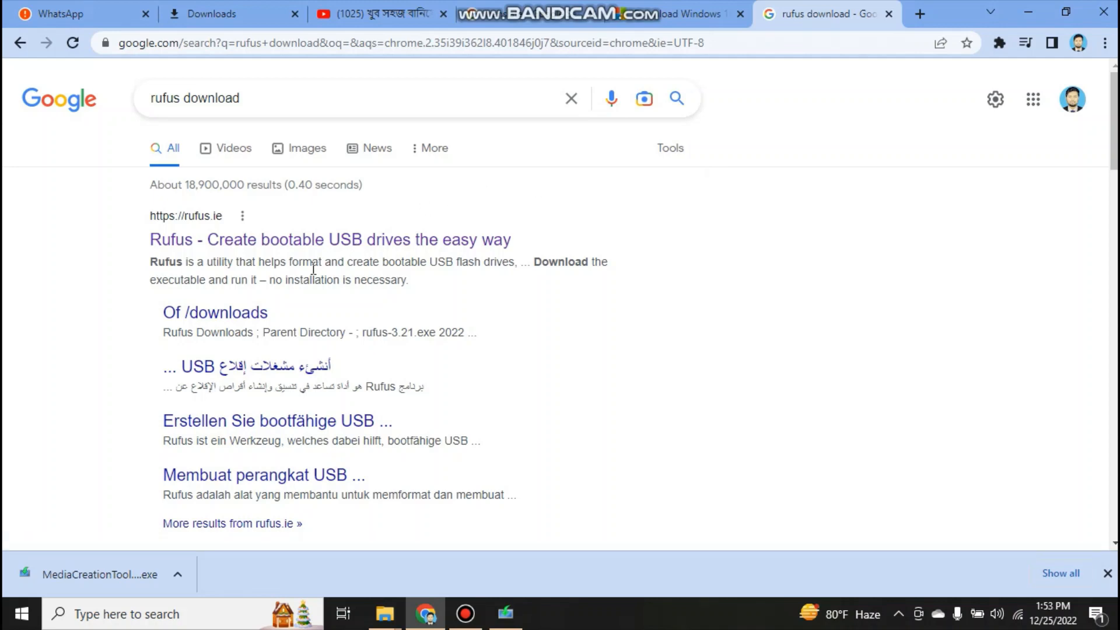
click(299, 240)
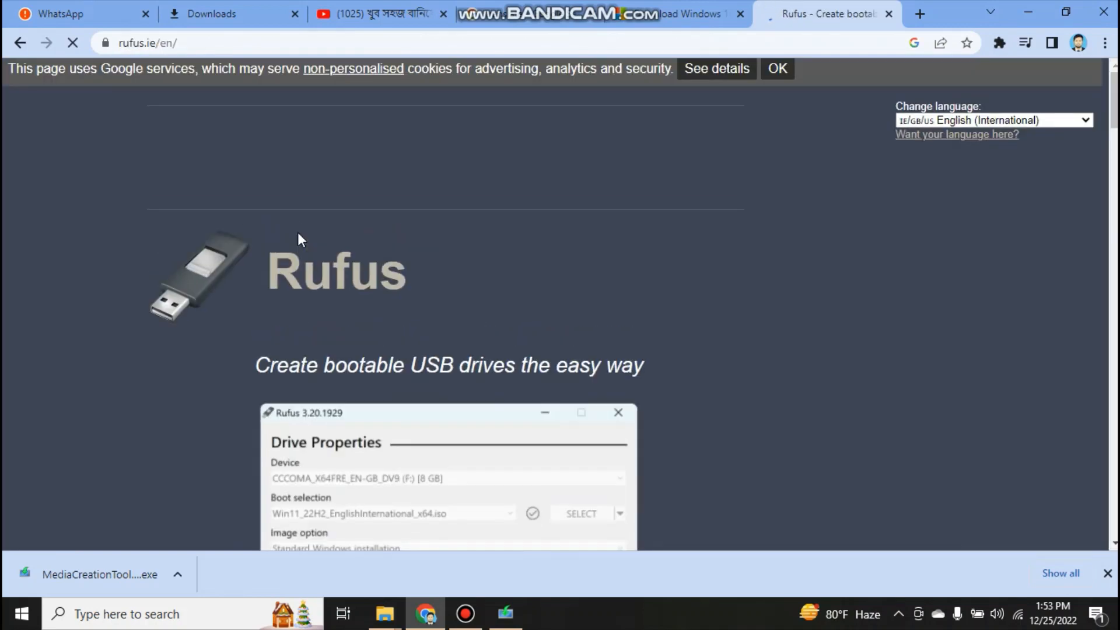
Download Rufus 3.21 from the site's Download section and show the downloaded file in its folder
scroll(298, 232, down, 5)
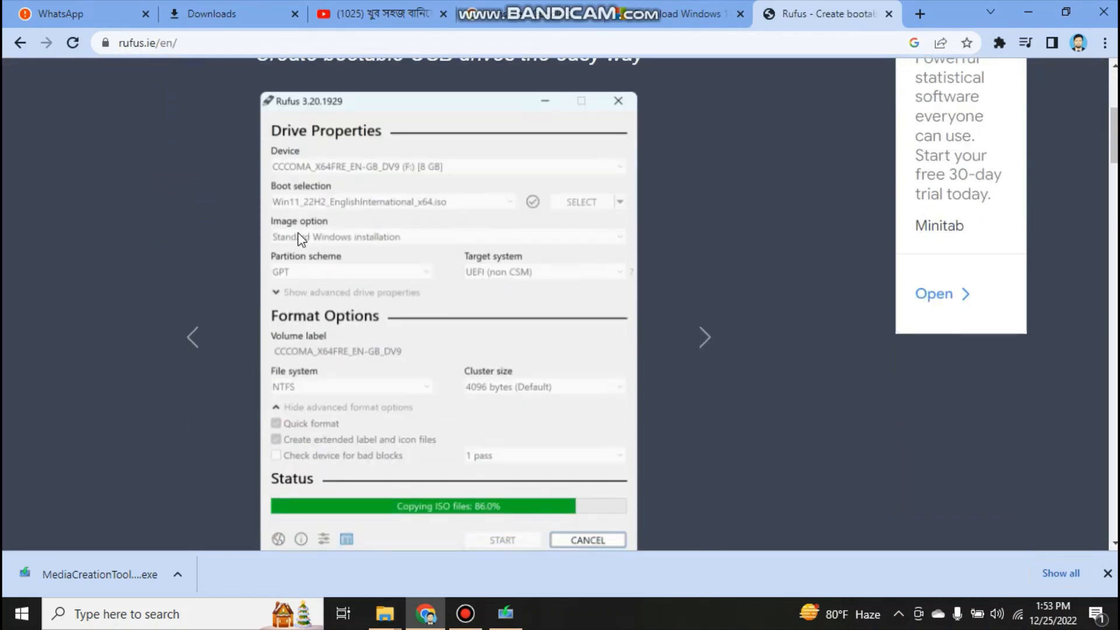
scroll(299, 239, down, 9)
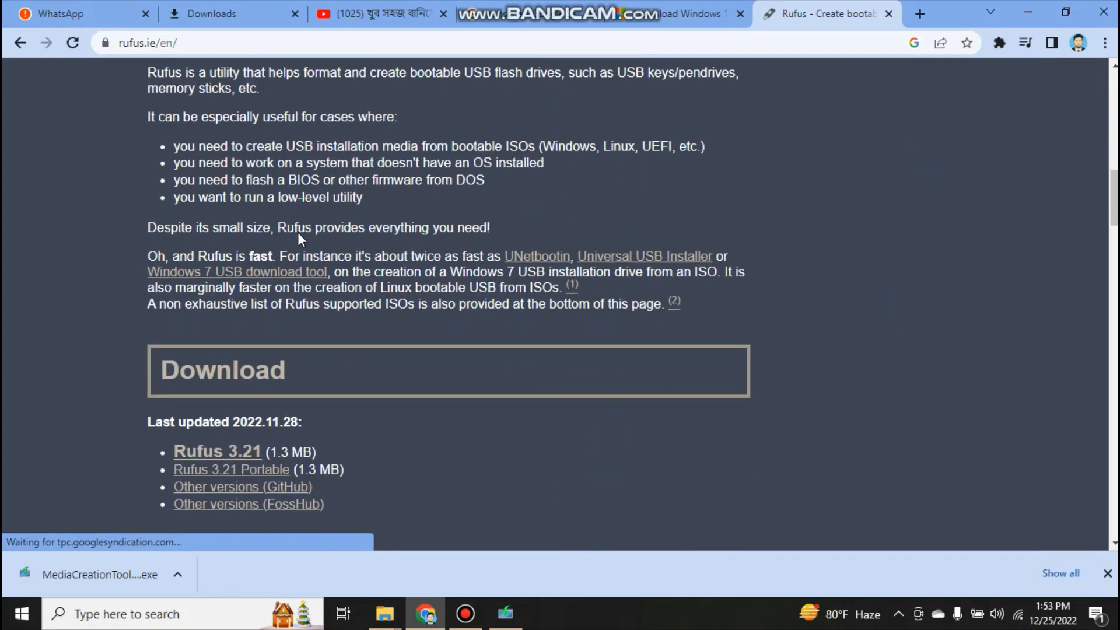
scroll(298, 232, down, 1)
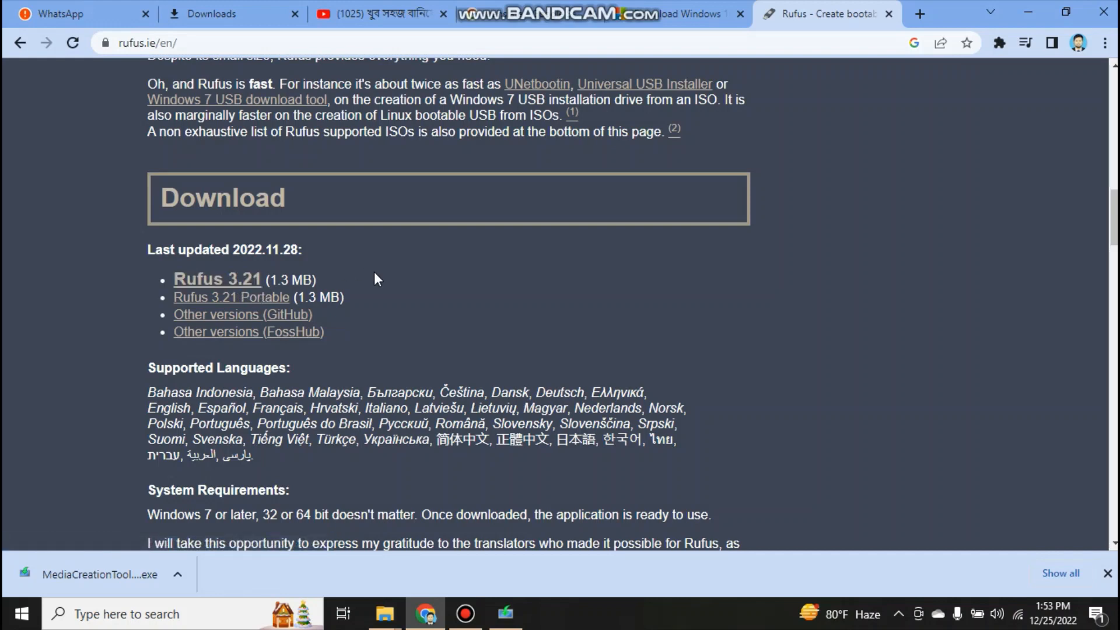
click(241, 285)
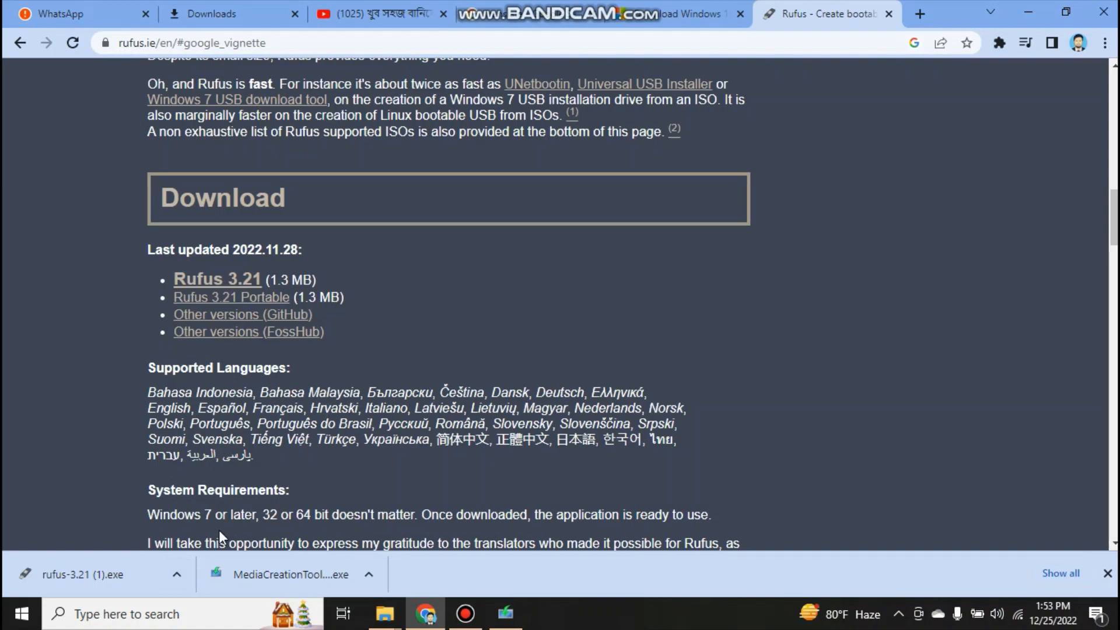
click(176, 577)
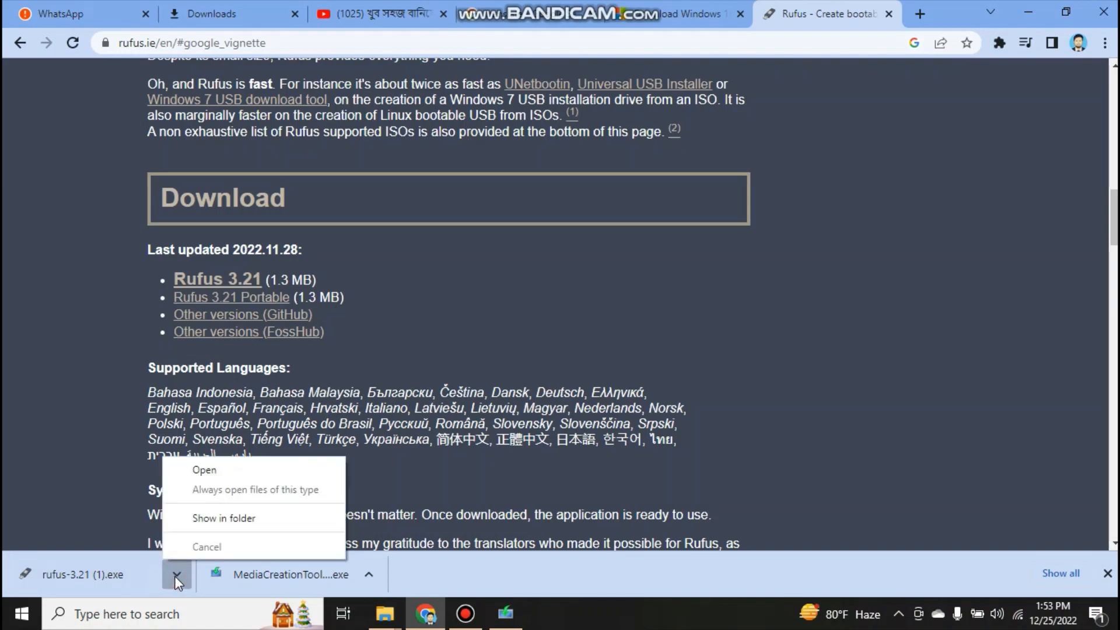
click(225, 519)
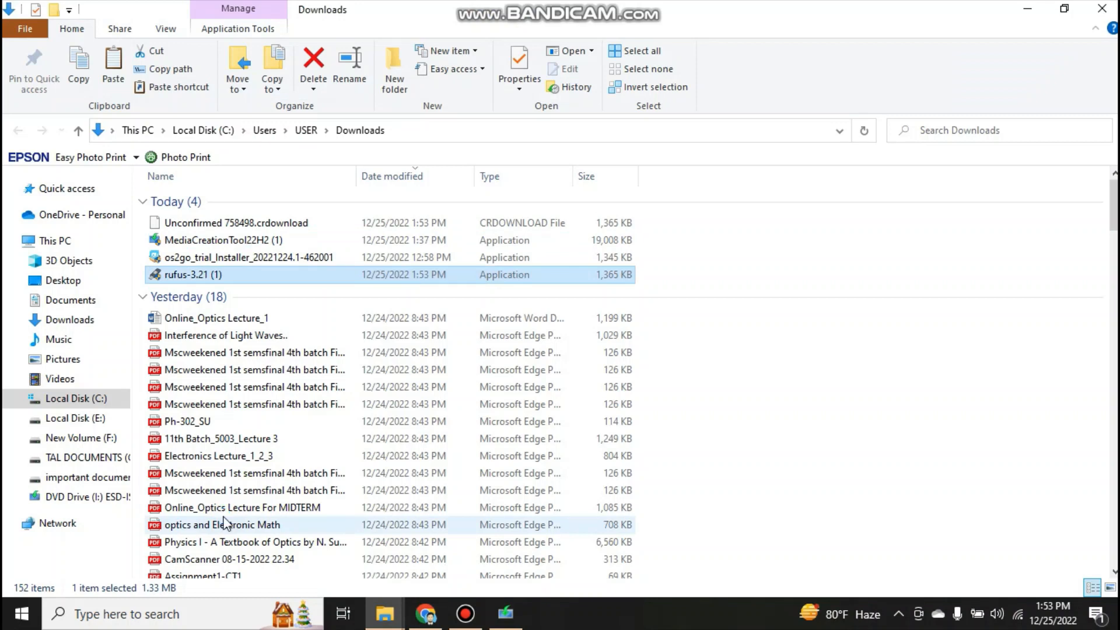
right_click(731, 269)
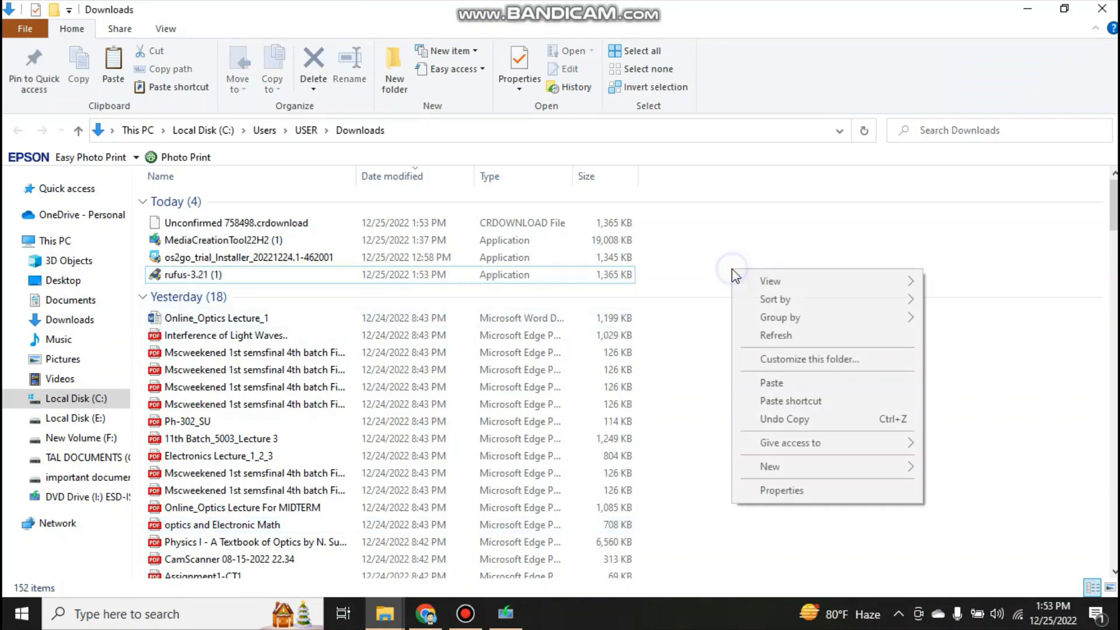
Run rufus-3.21 (1) from Downloads and load the Windows disc image from drive G:, SAVAR OFFICE DOCUMENTS\windows fpr omeo v, as boot selection
click(759, 336)
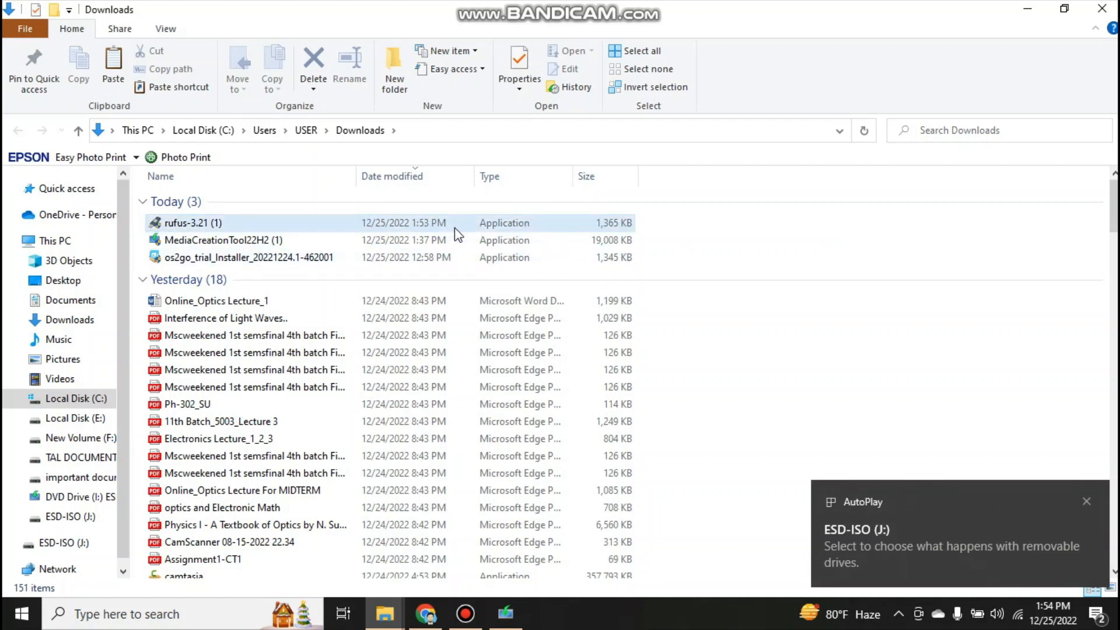
double_click(438, 224)
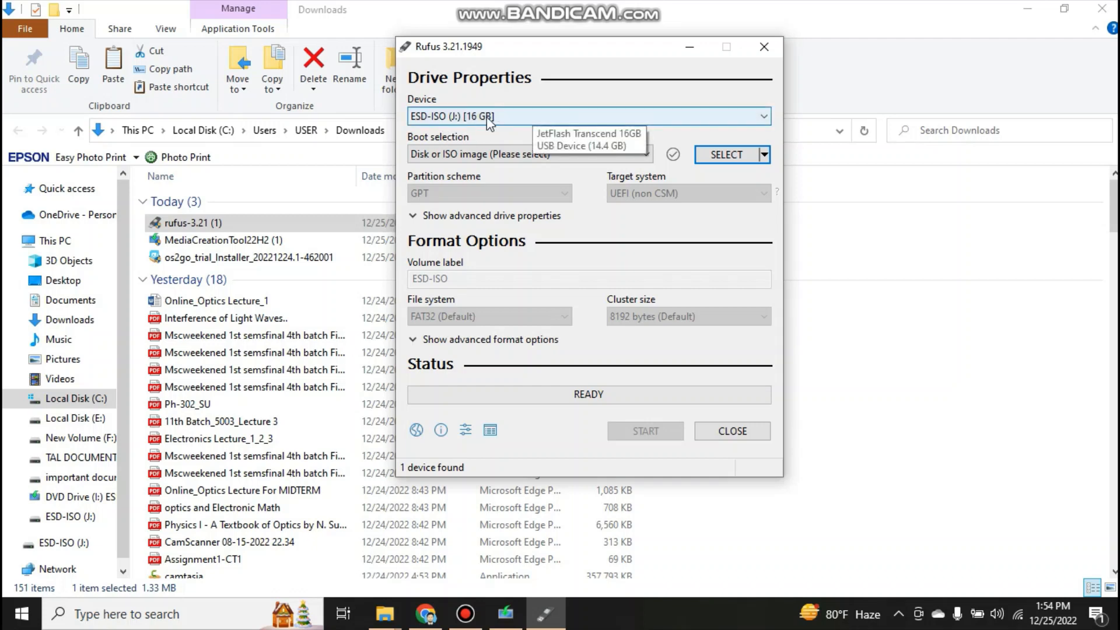
click(729, 155)
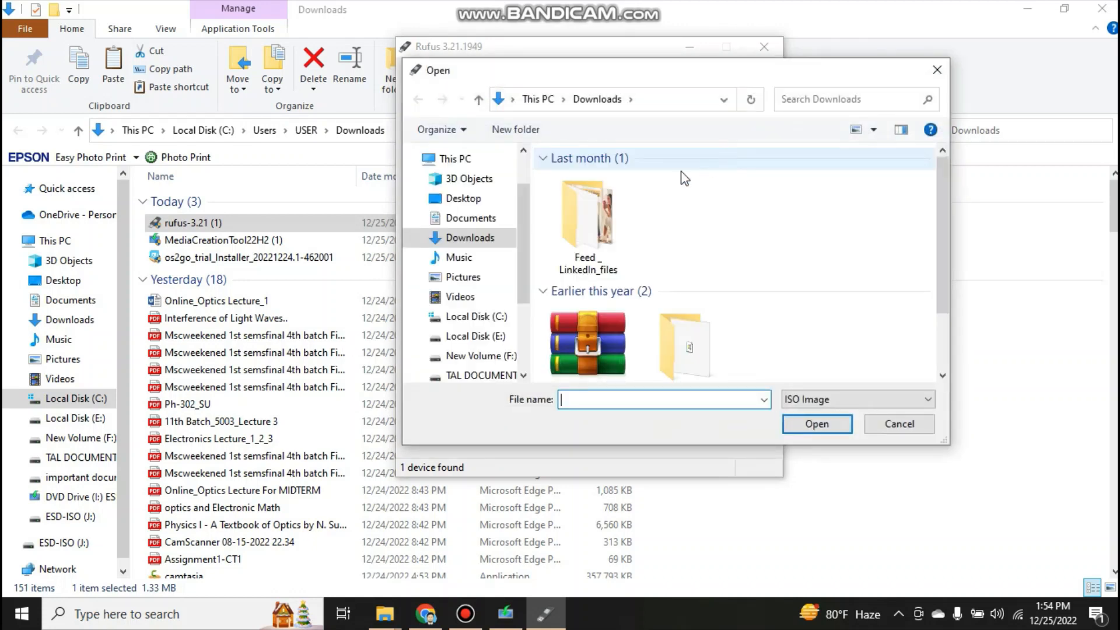
click(455, 158)
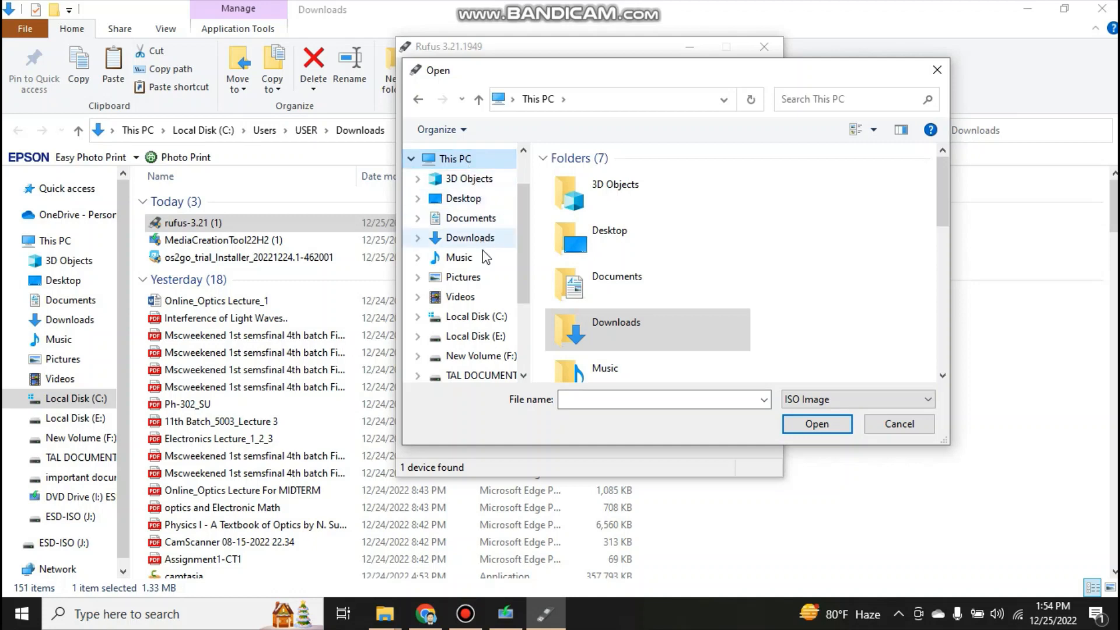
click(474, 374)
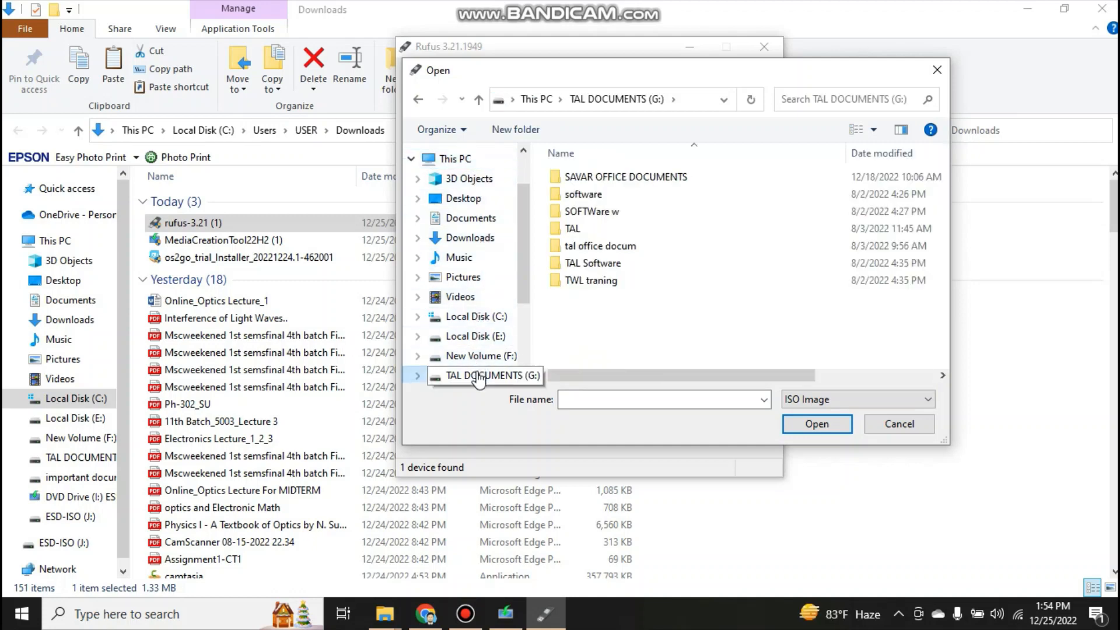
double_click(656, 180)
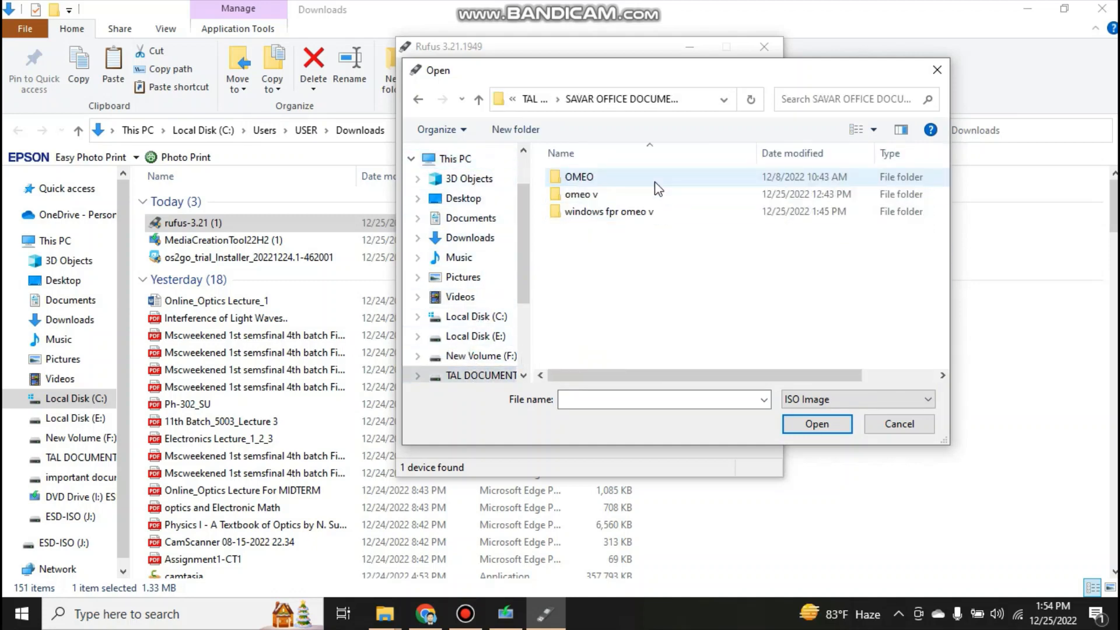
double_click(629, 214)
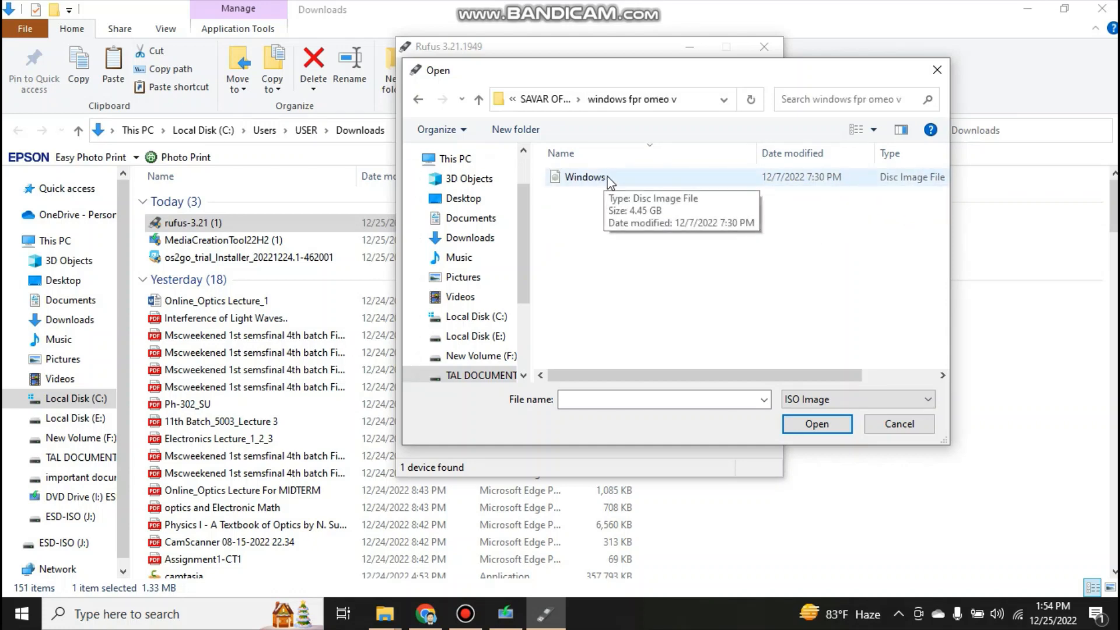
click(610, 177)
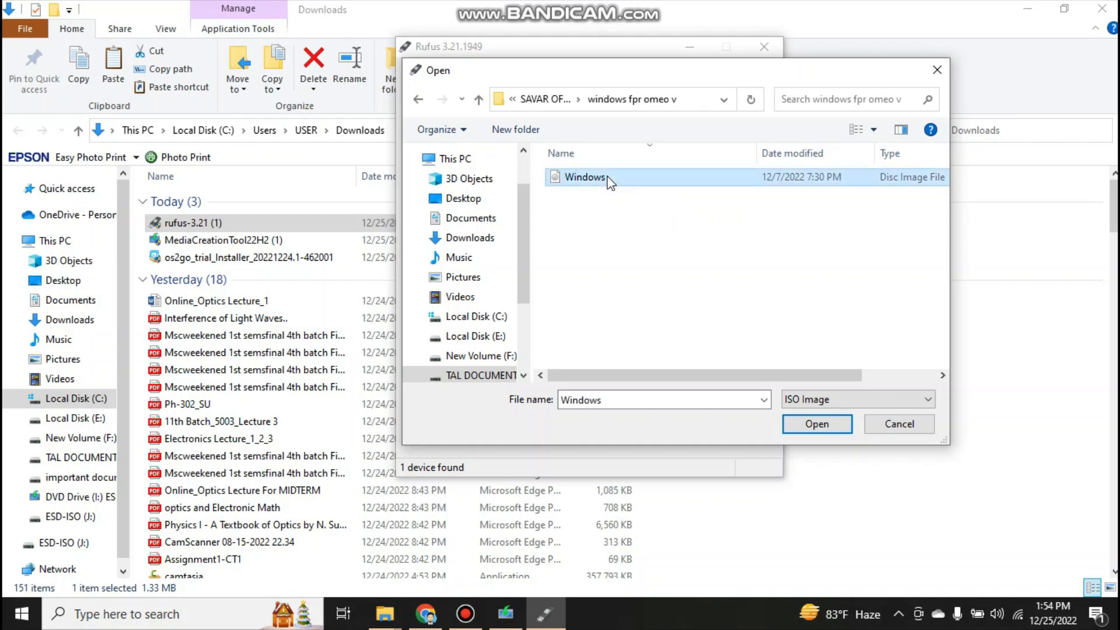
click(814, 425)
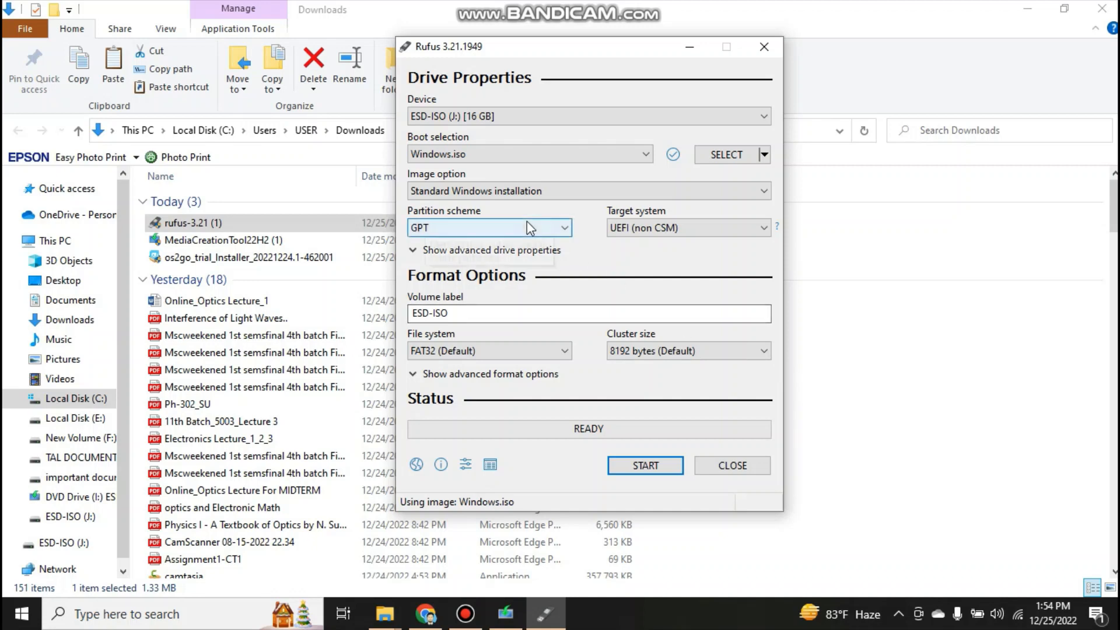
Keep the GPT partition scheme, write Windows.iso to ESD-ISO (J:) without customizing the Windows installation, accept erasing the drive, and close Rufus
click(556, 234)
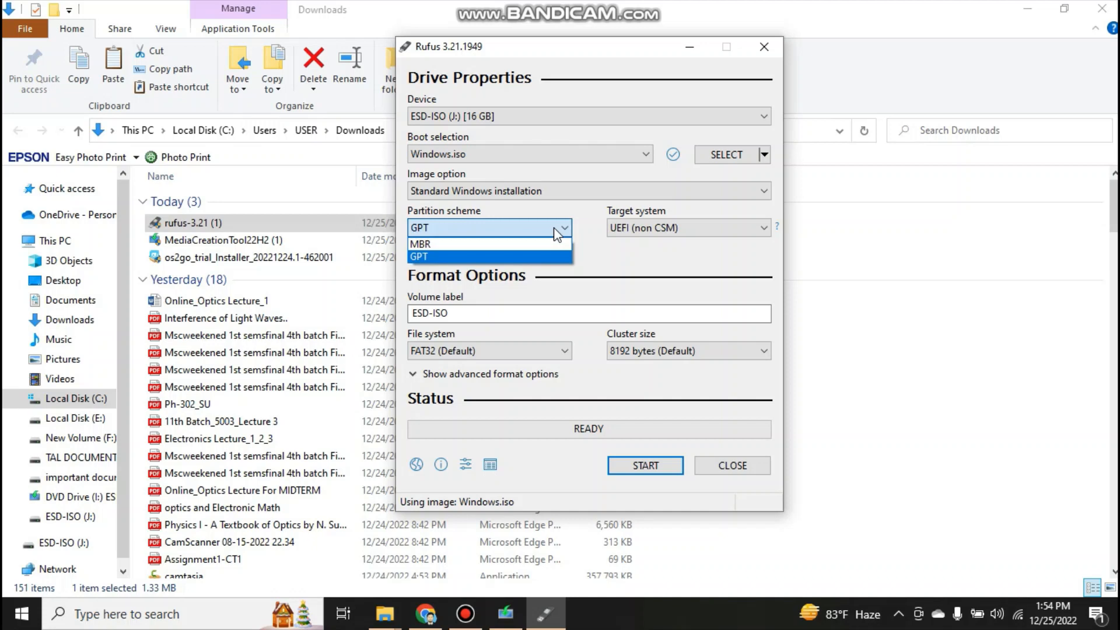
click(556, 233)
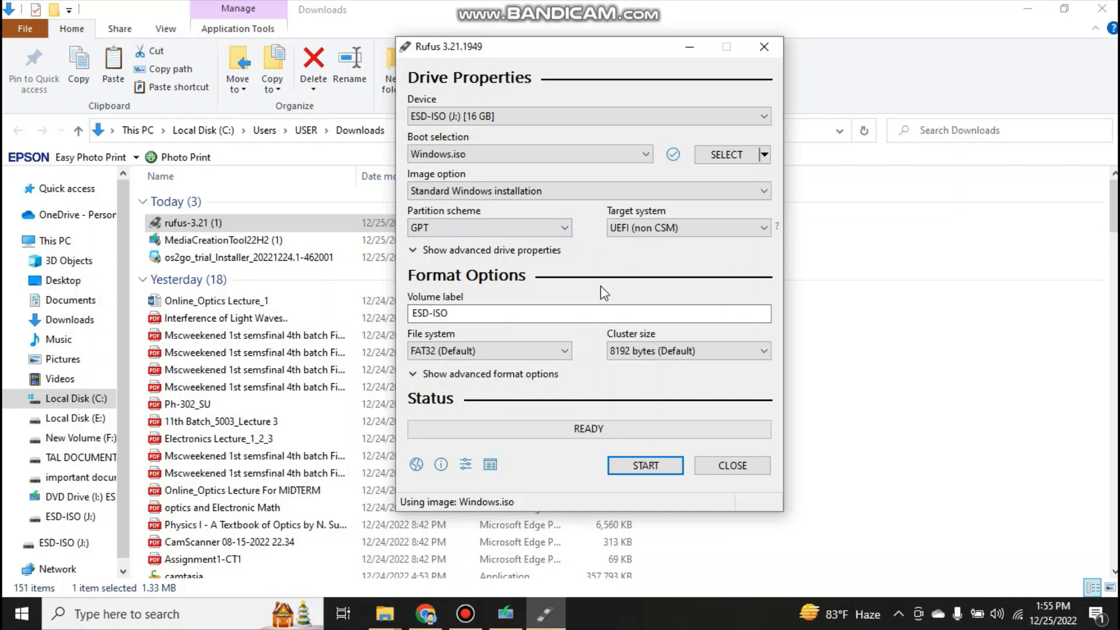
click(633, 467)
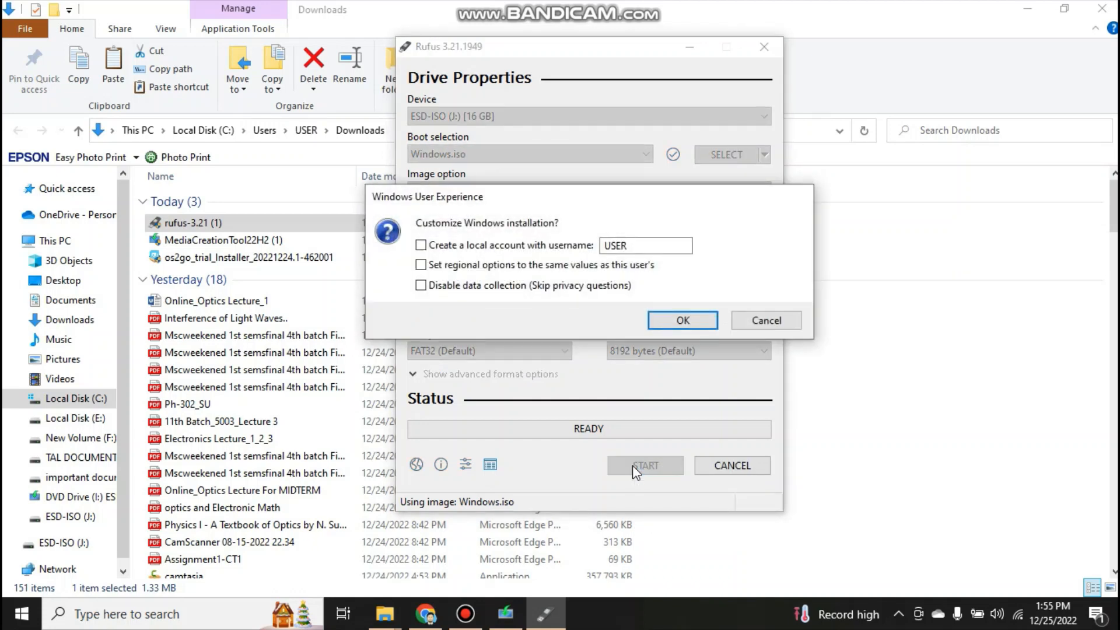
click(689, 323)
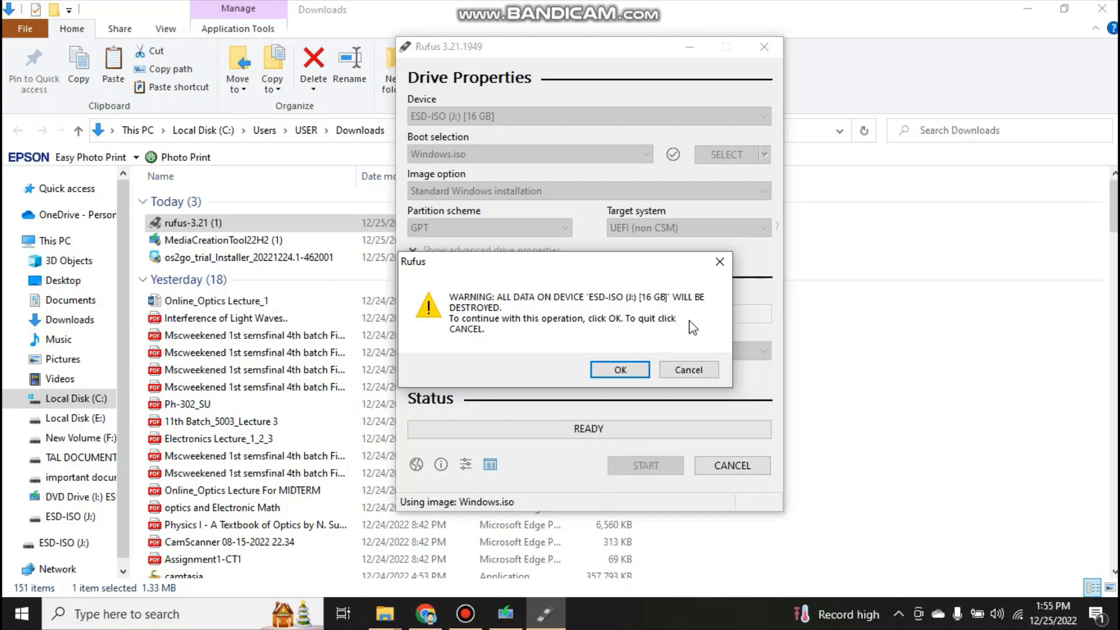
click(632, 371)
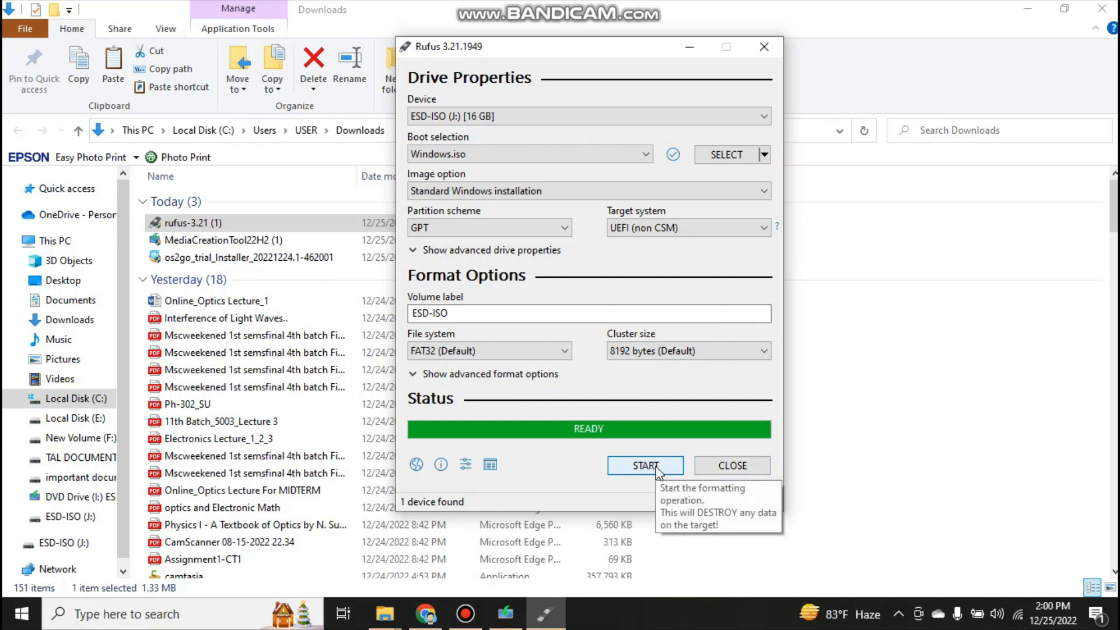
click(731, 467)
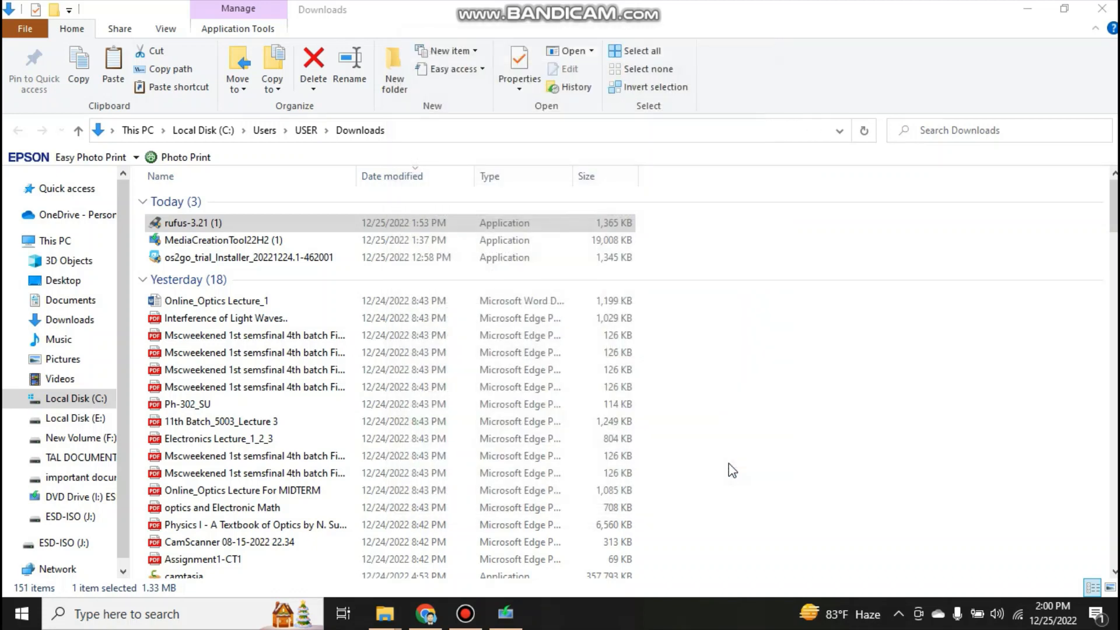